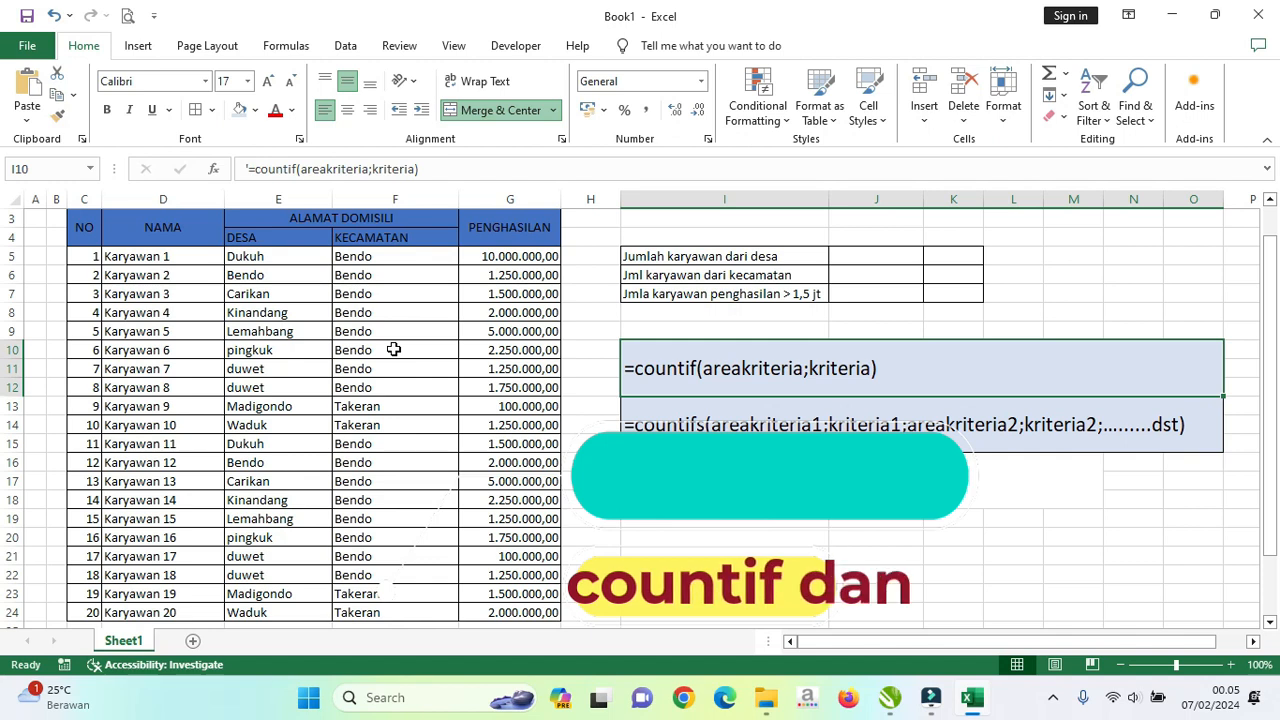
# Examine the Desa, Kecamatan and Penghasilan columns of the employee table and the COUNTIF syntax note
pyautogui.click(295, 258)
pyautogui.moveTo(295, 258); pyautogui.dragTo(307, 612)
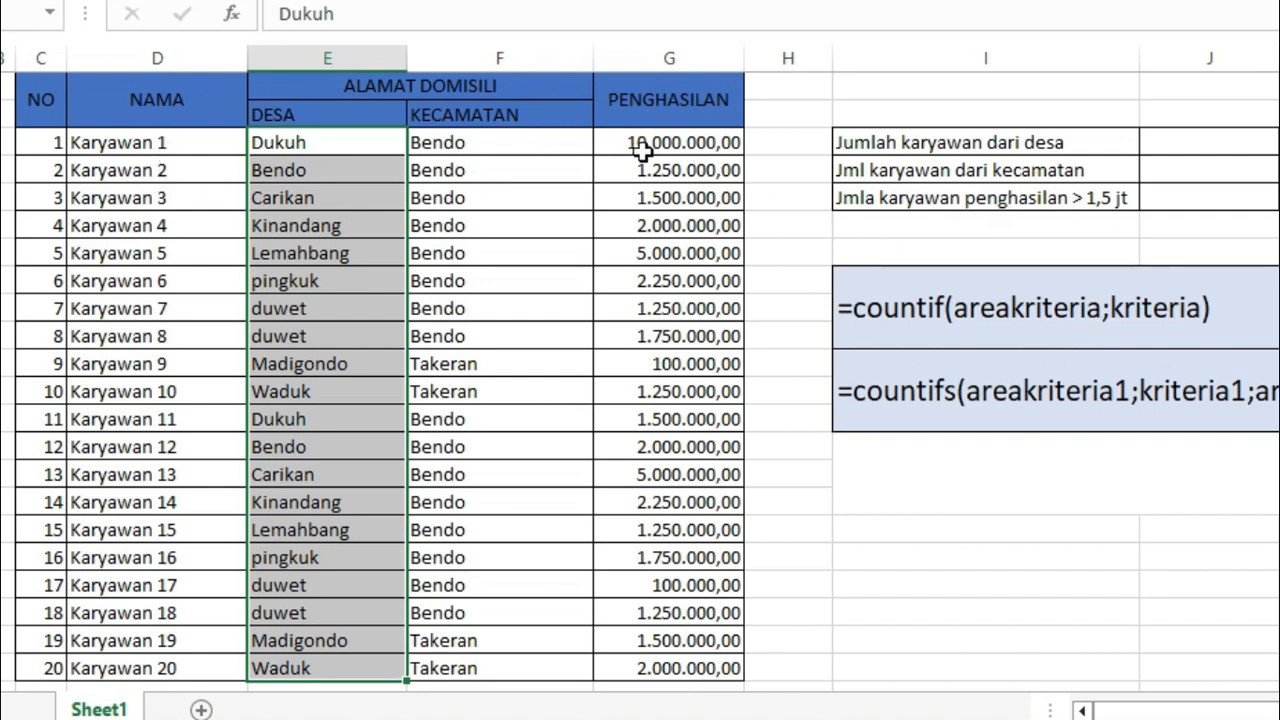
pyautogui.moveTo(648, 148); pyautogui.dragTo(704, 668)
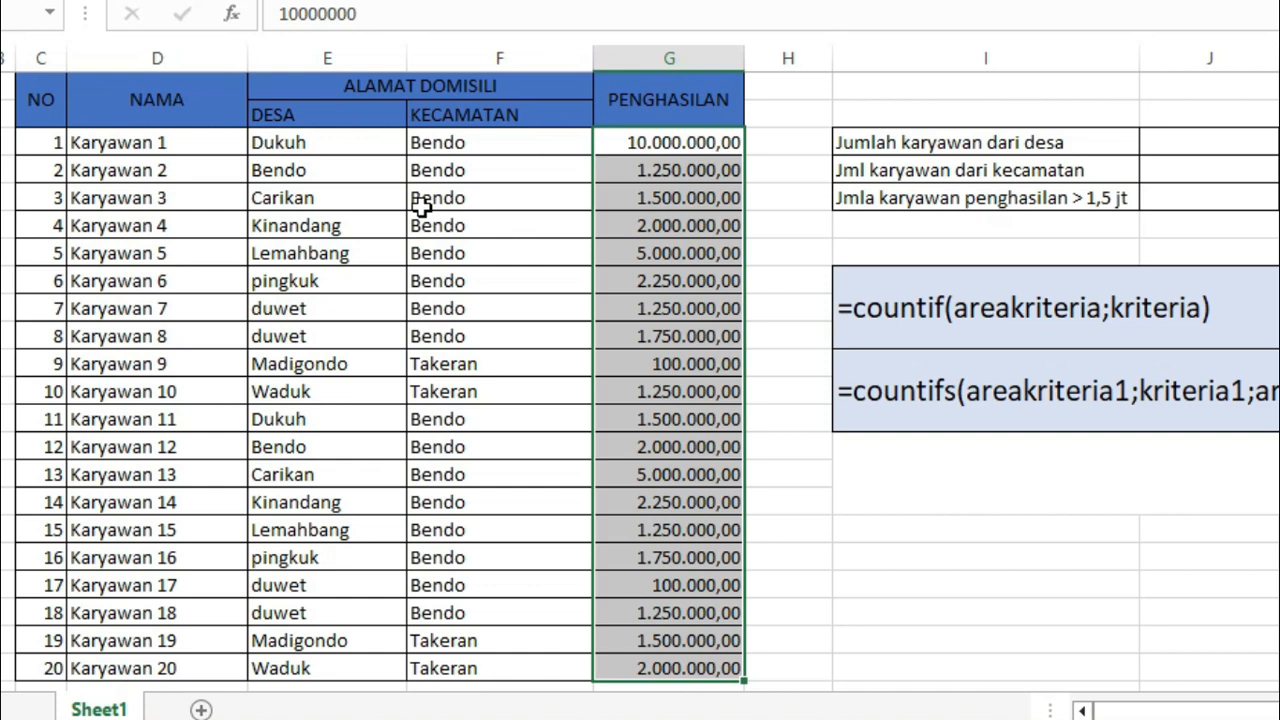
pyautogui.click(960, 294)
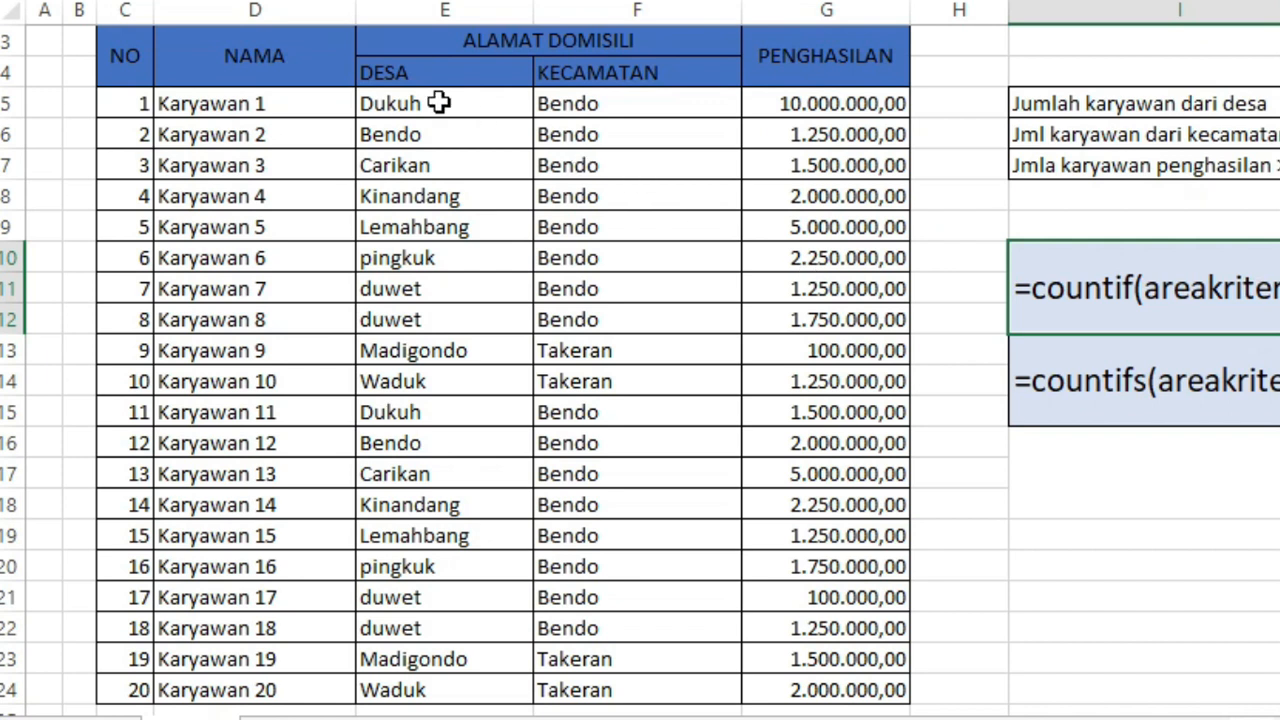
pyautogui.moveTo(443, 103); pyautogui.dragTo(506, 680)
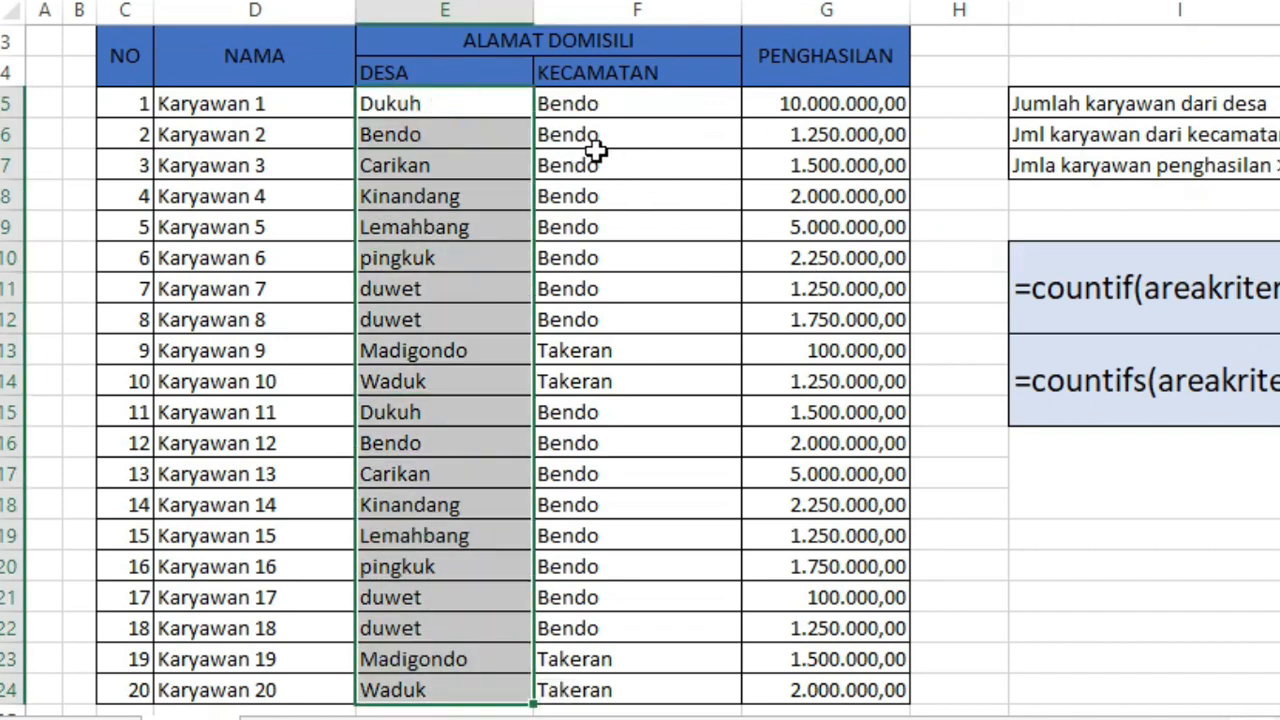
pyautogui.moveTo(463, 97); pyautogui.dragTo(487, 693)
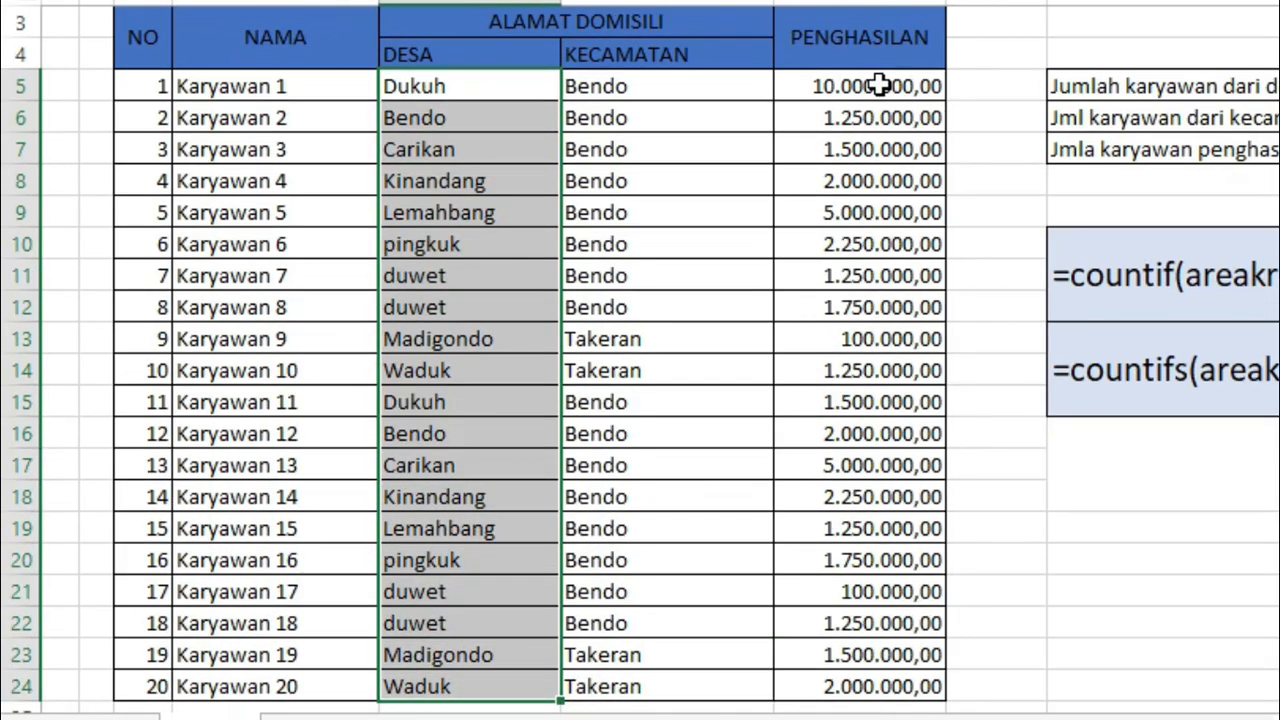
pyautogui.moveTo(872, 80); pyautogui.dragTo(930, 688)
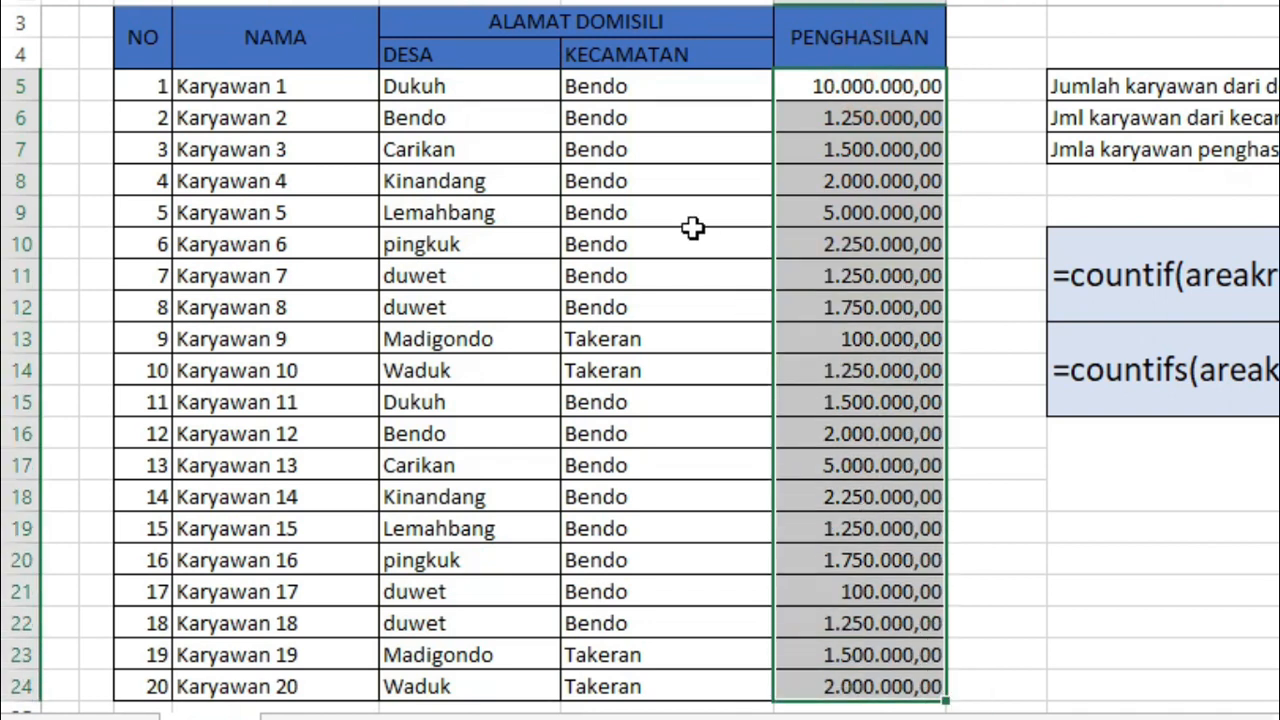
pyautogui.moveTo(658, 94); pyautogui.dragTo(745, 679)
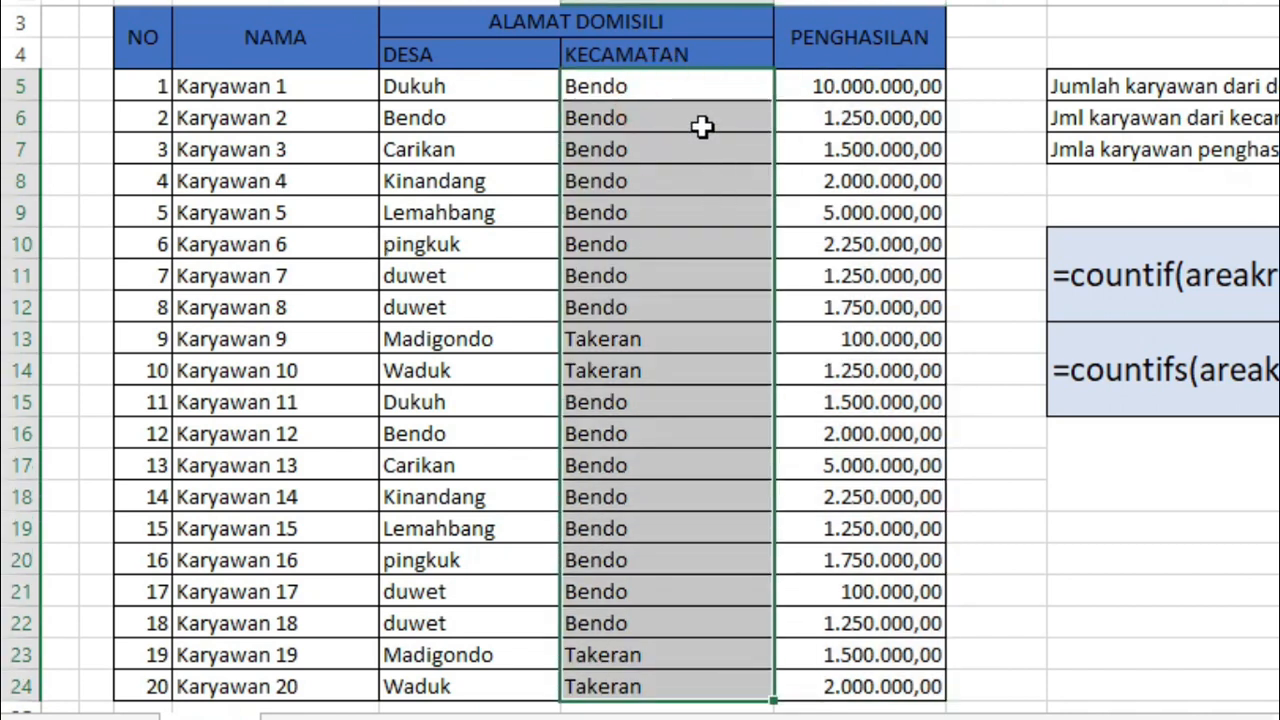
pyautogui.click(688, 82)
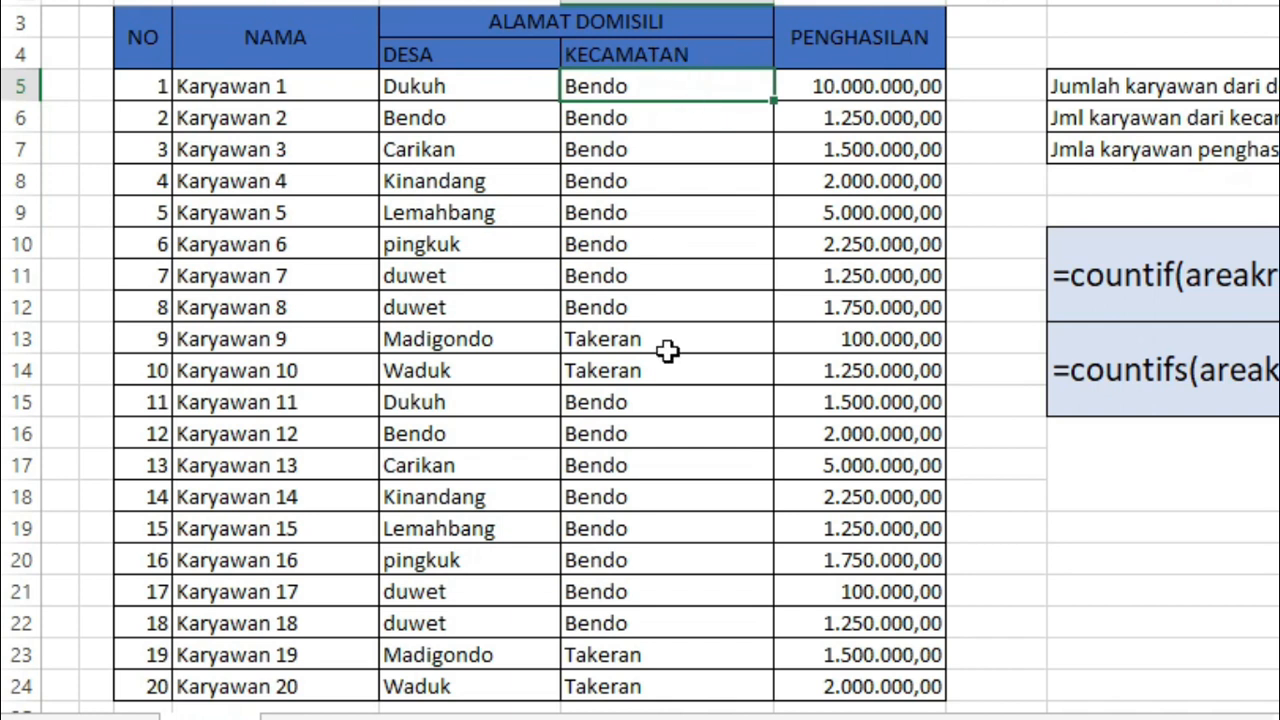
pyautogui.click(714, 692)
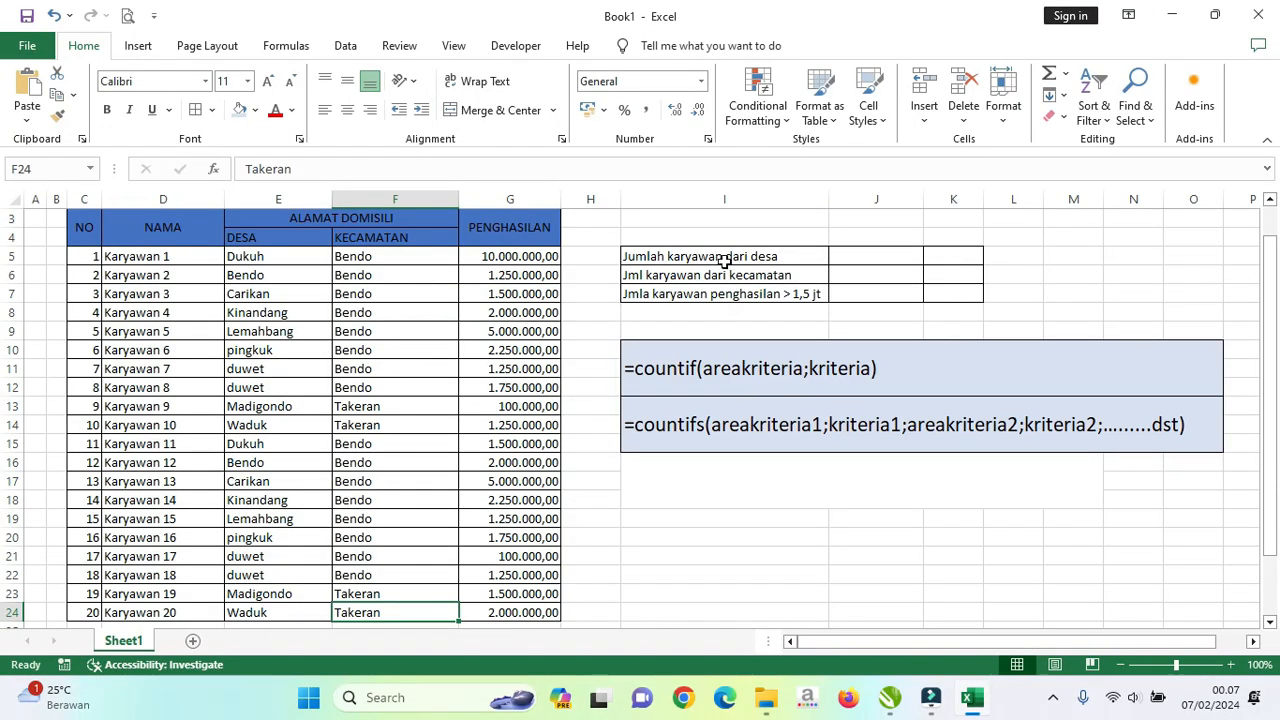
# Enter bendo in J5 as the criterion for the number of employees from the village
pyautogui.click(722, 259)
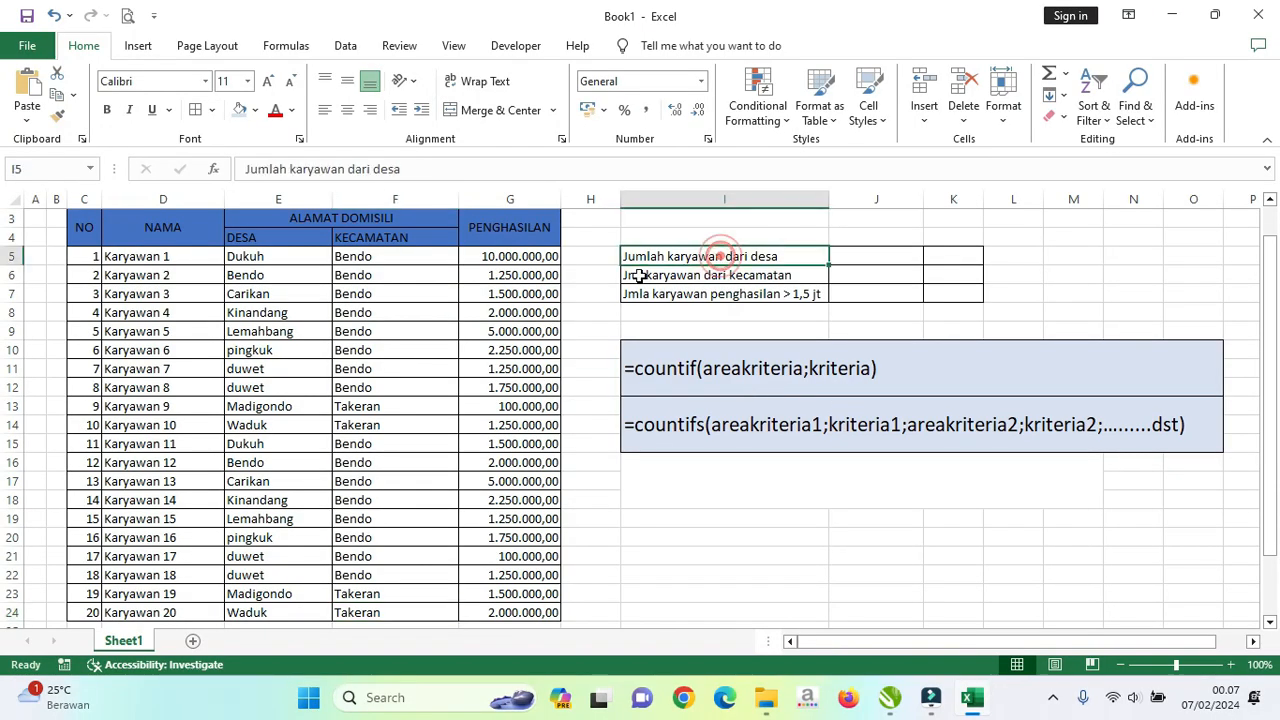
pyautogui.click(853, 255)
pyautogui.write('bendo')
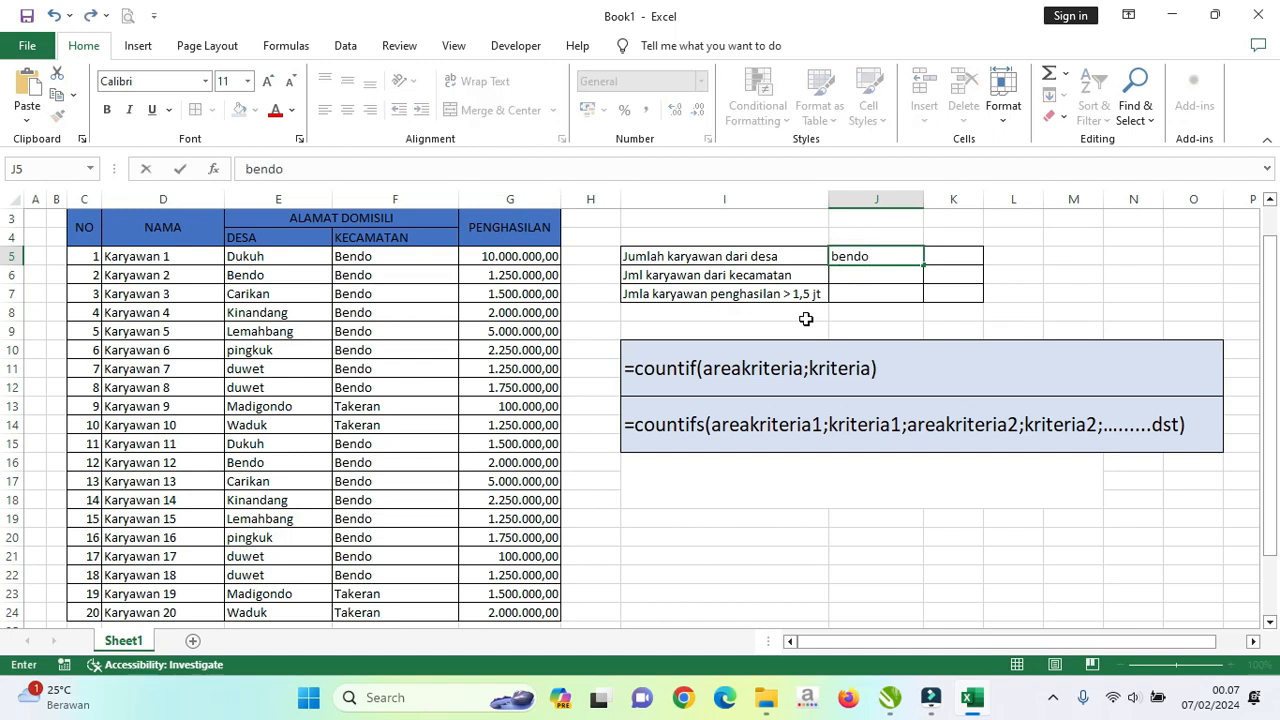
pyautogui.press('Return')
pyautogui.click(886, 257)
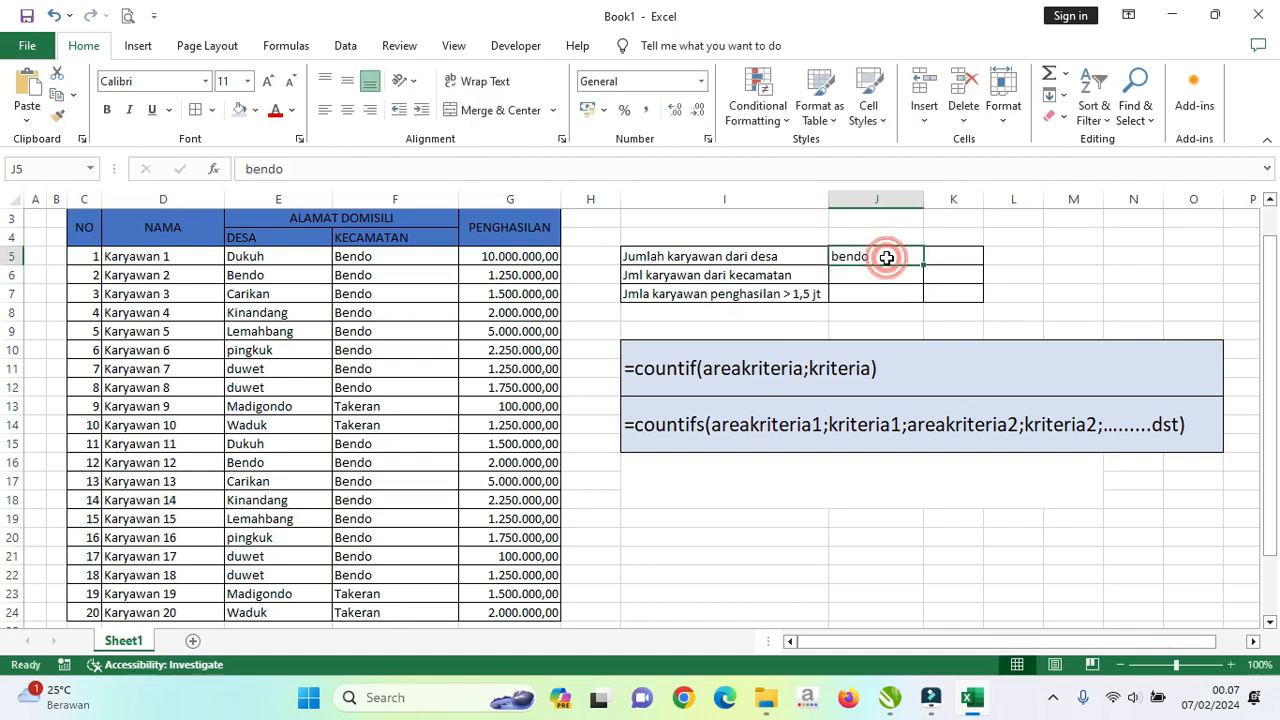
# Enter the formula =countif(E5:E24;J5) in K5 to count employees whose Desa matches the criterion
pyautogui.moveTo(279, 253); pyautogui.dragTo(276, 612)
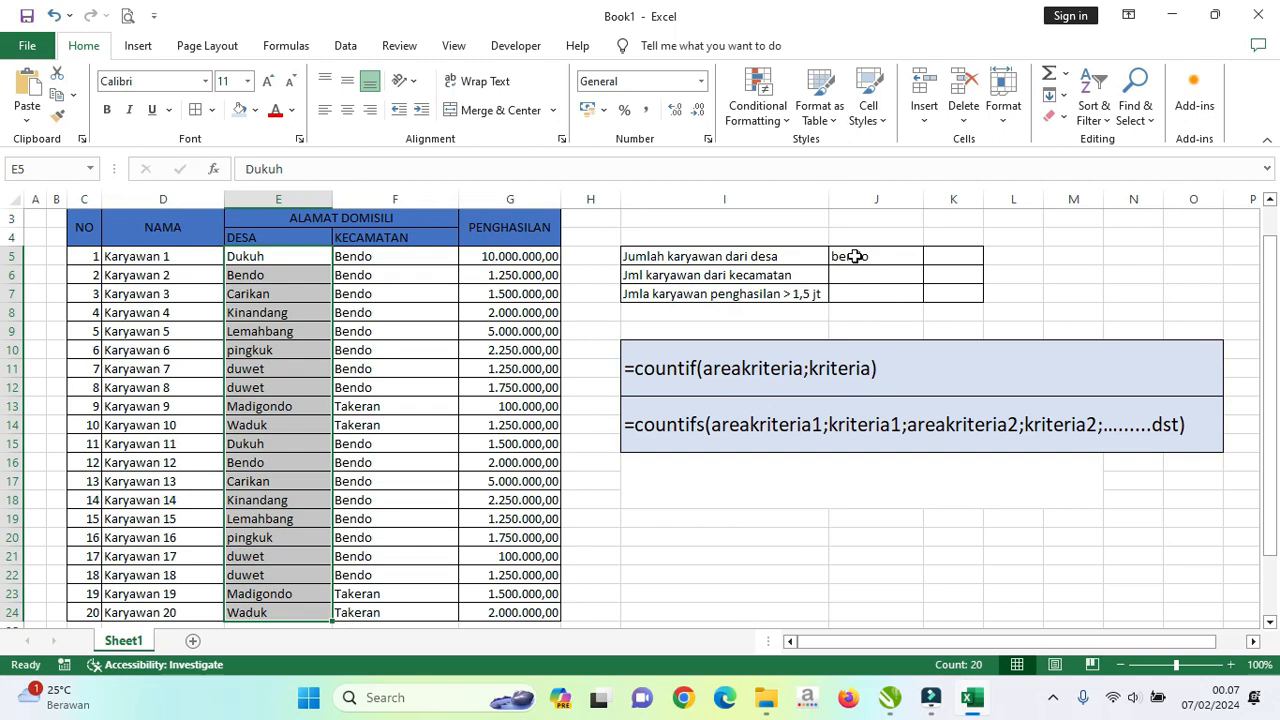
pyautogui.click(855, 256)
pyautogui.click(935, 254)
pyautogui.click(876, 256)
pyautogui.click(933, 253)
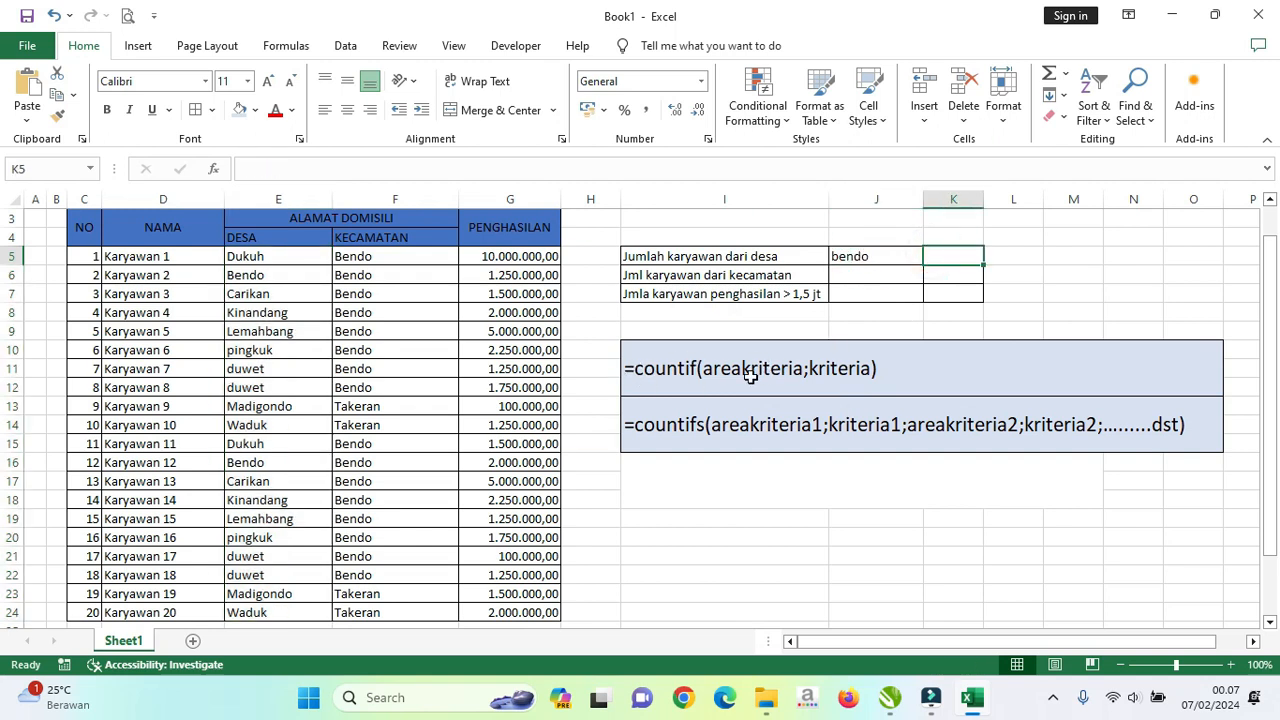
pyautogui.write('=')
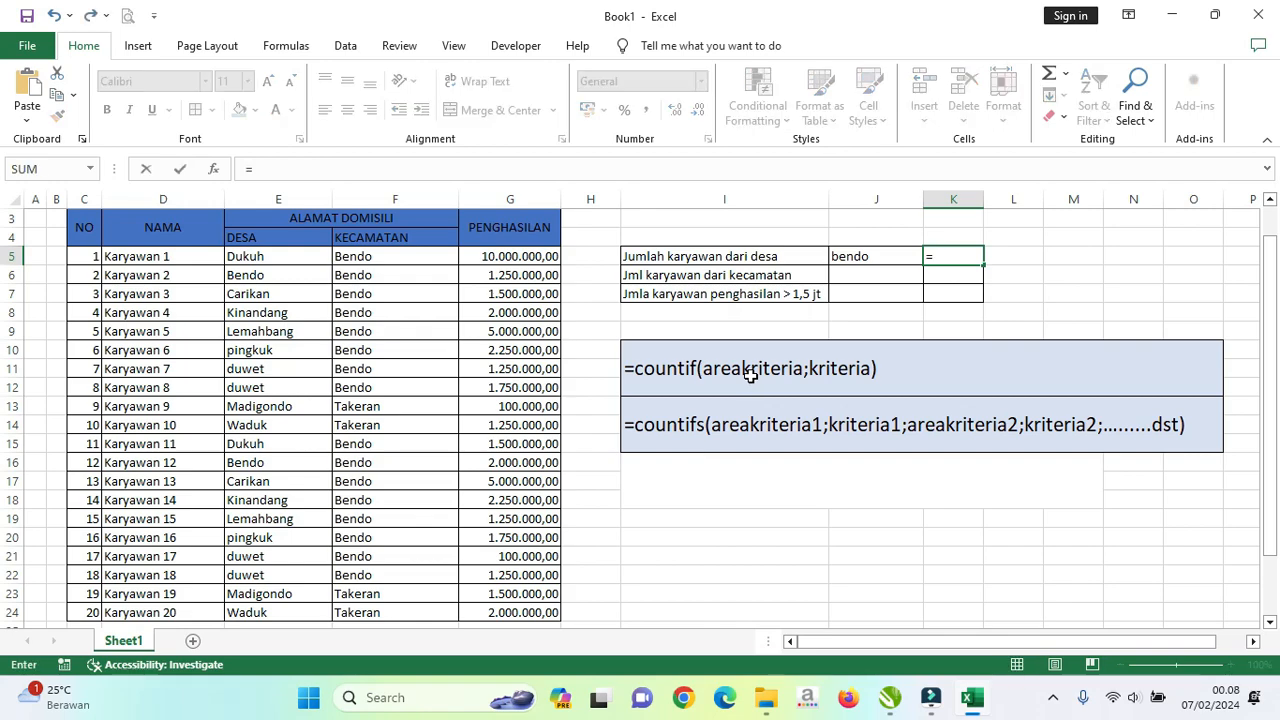
pyautogui.write('counti')
pyautogui.write('f(')
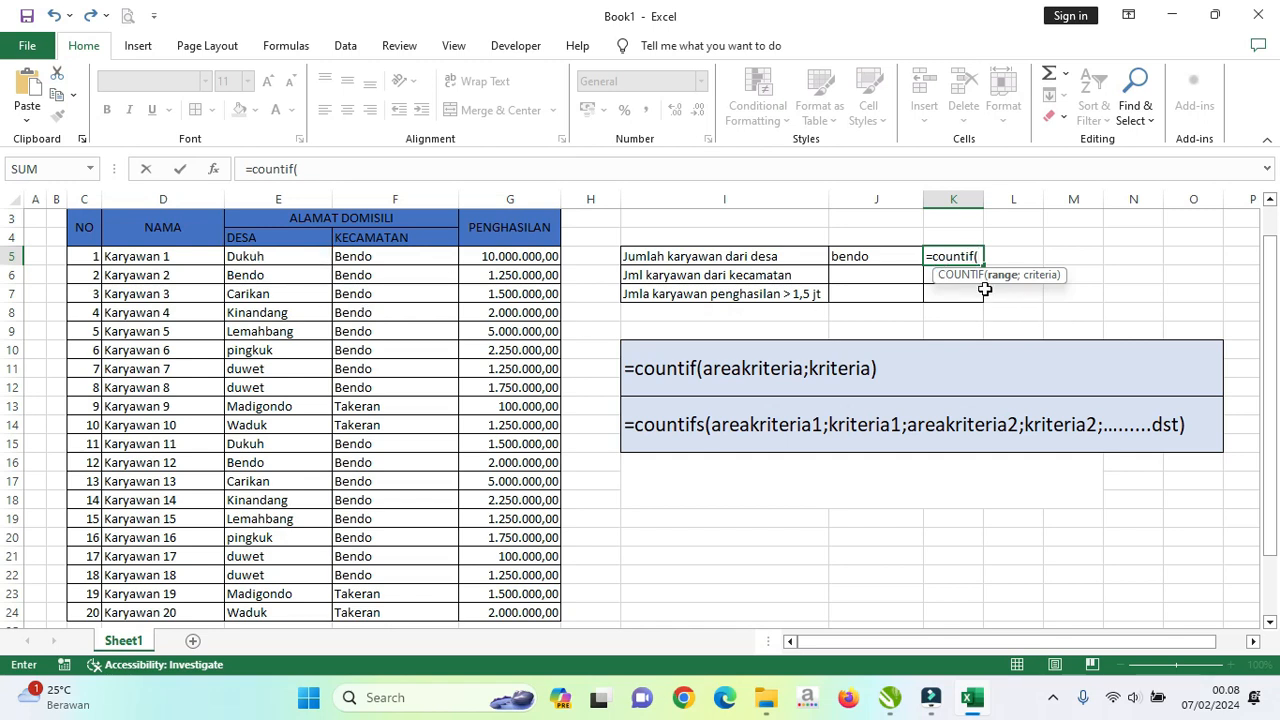
pyautogui.moveTo(283, 258); pyautogui.dragTo(283, 609)
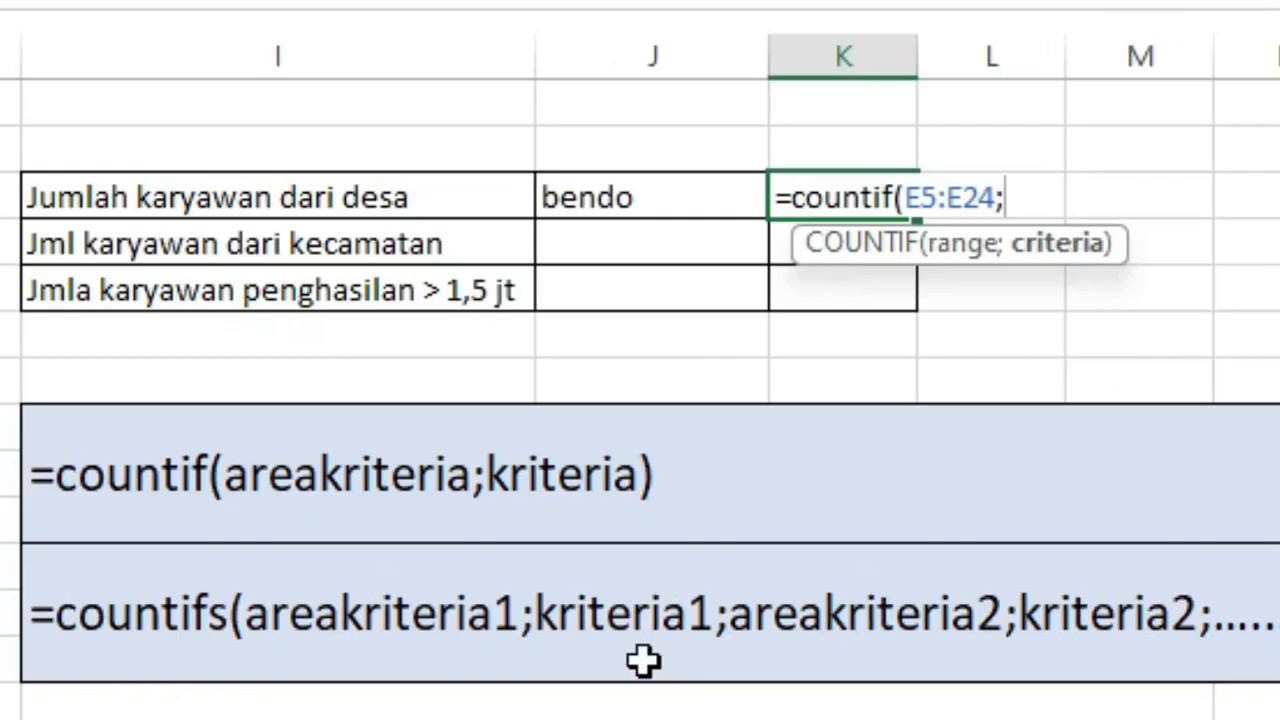
pyautogui.click(612, 199)
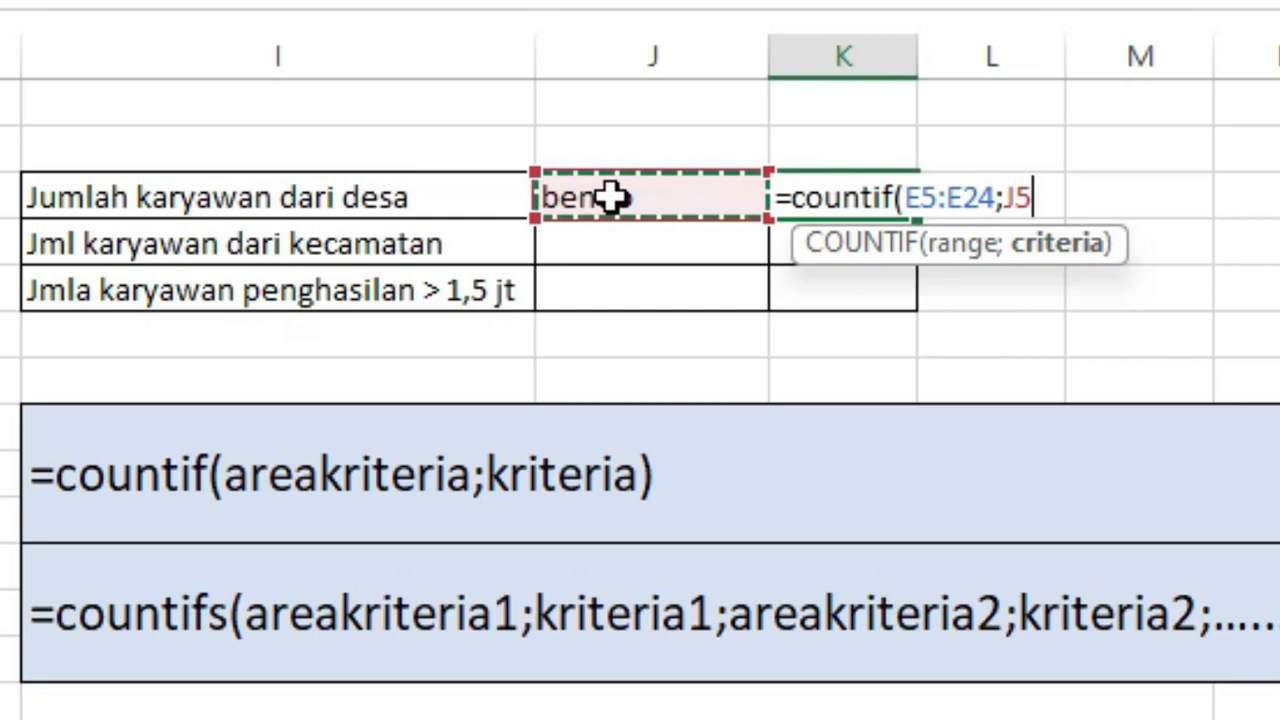
pyautogui.write(')')
pyautogui.press('Return')
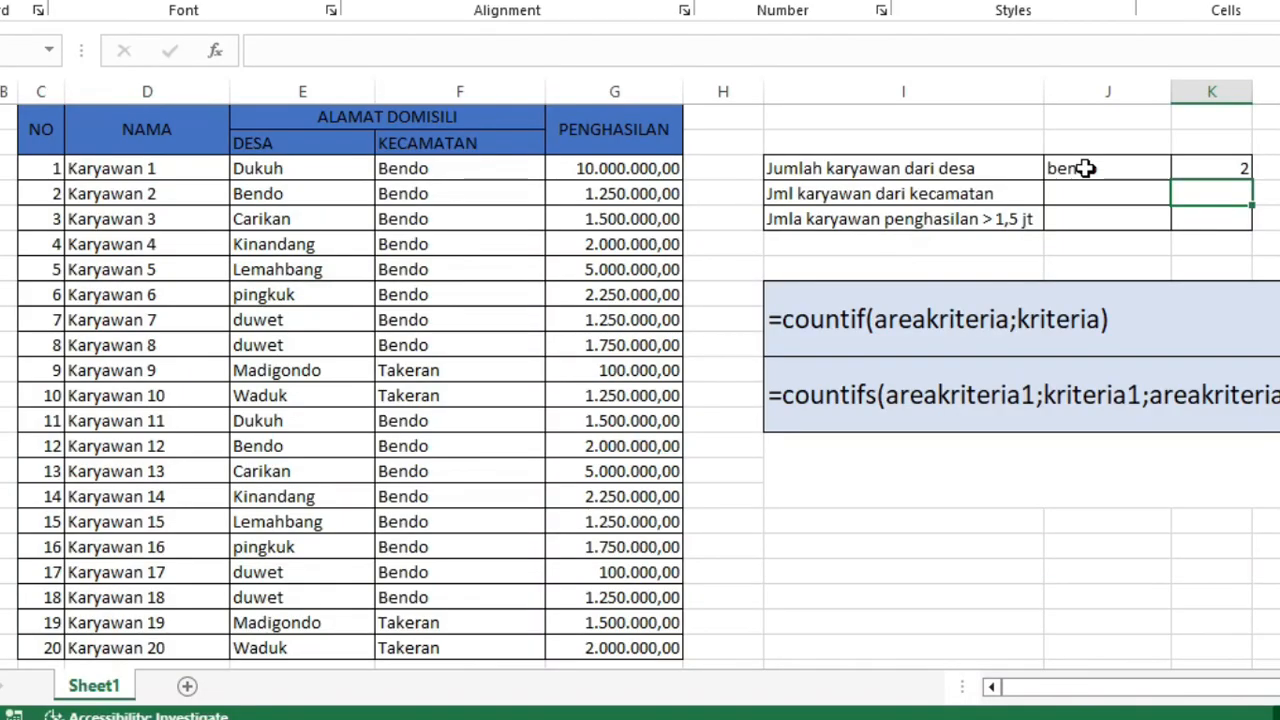
# Check the Bendo entries in the Desa column against the count in K5 and inspect its formula's range and criteria
pyautogui.click(320, 168)
pyautogui.click(316, 189)
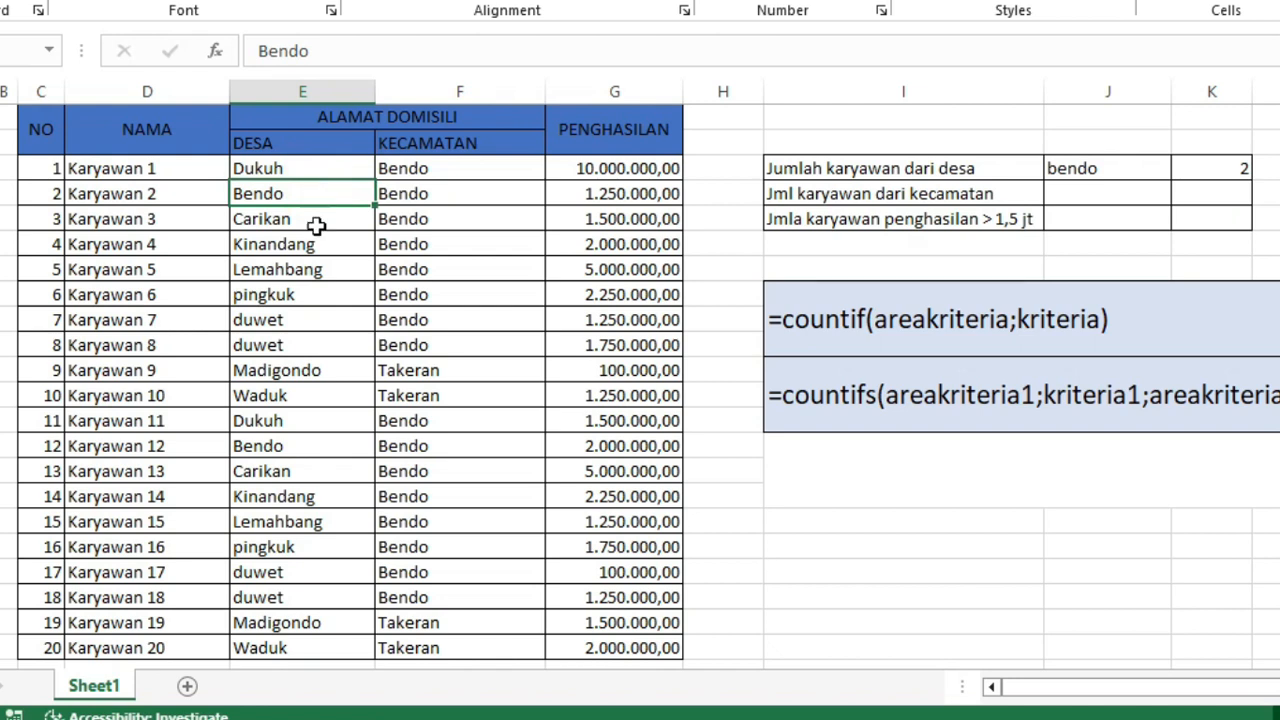
pyautogui.keyDown('ctrl'); pyautogui.click(314, 449); pyautogui.keyUp('ctrl')
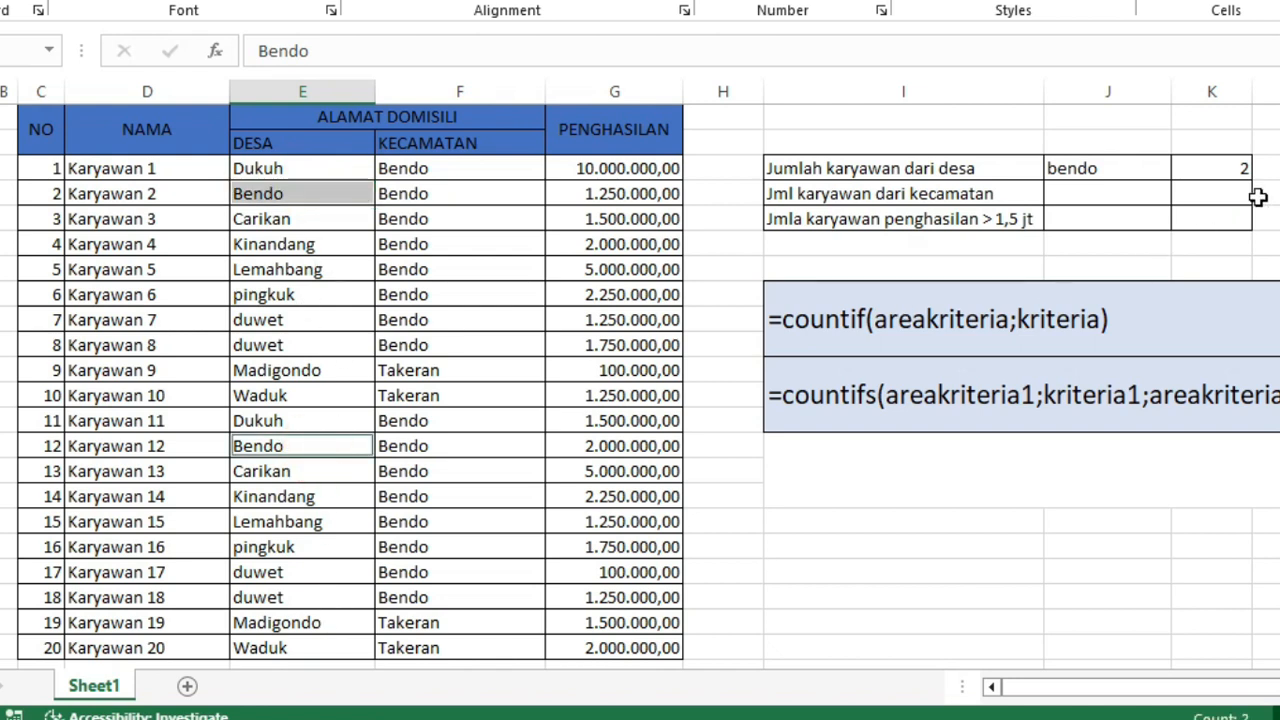
pyautogui.click(1123, 172)
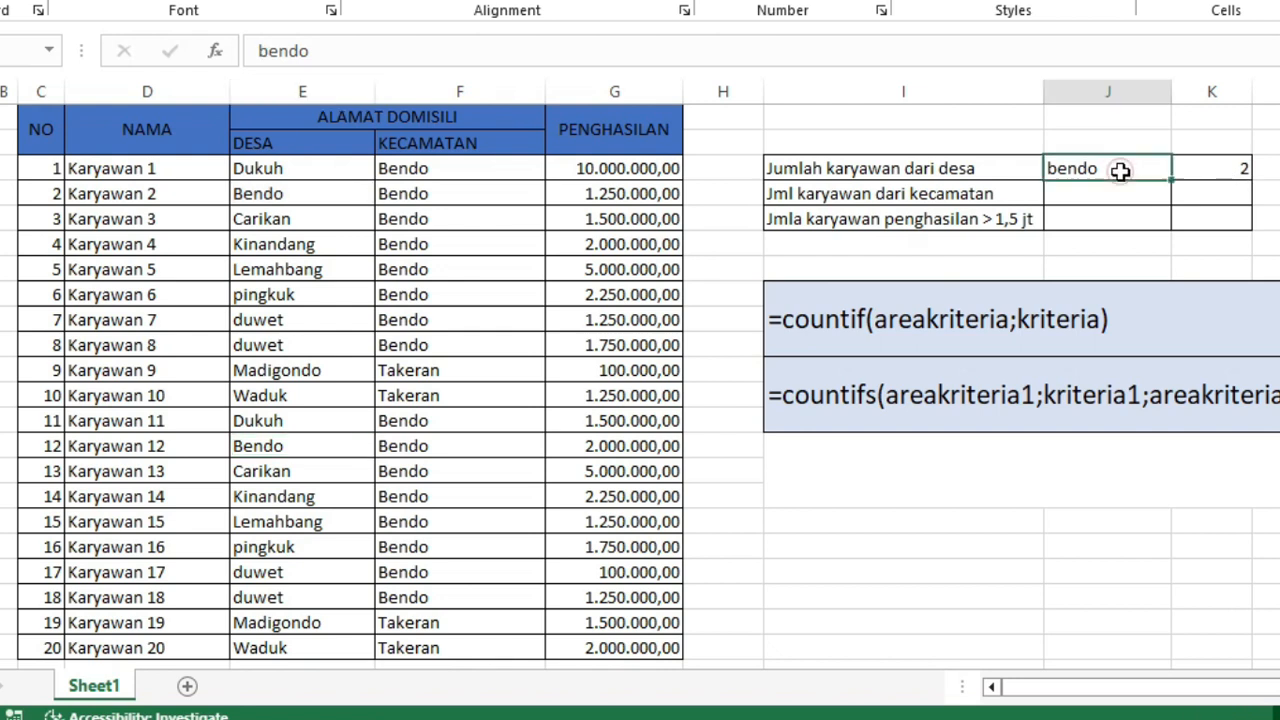
pyautogui.click(1198, 171)
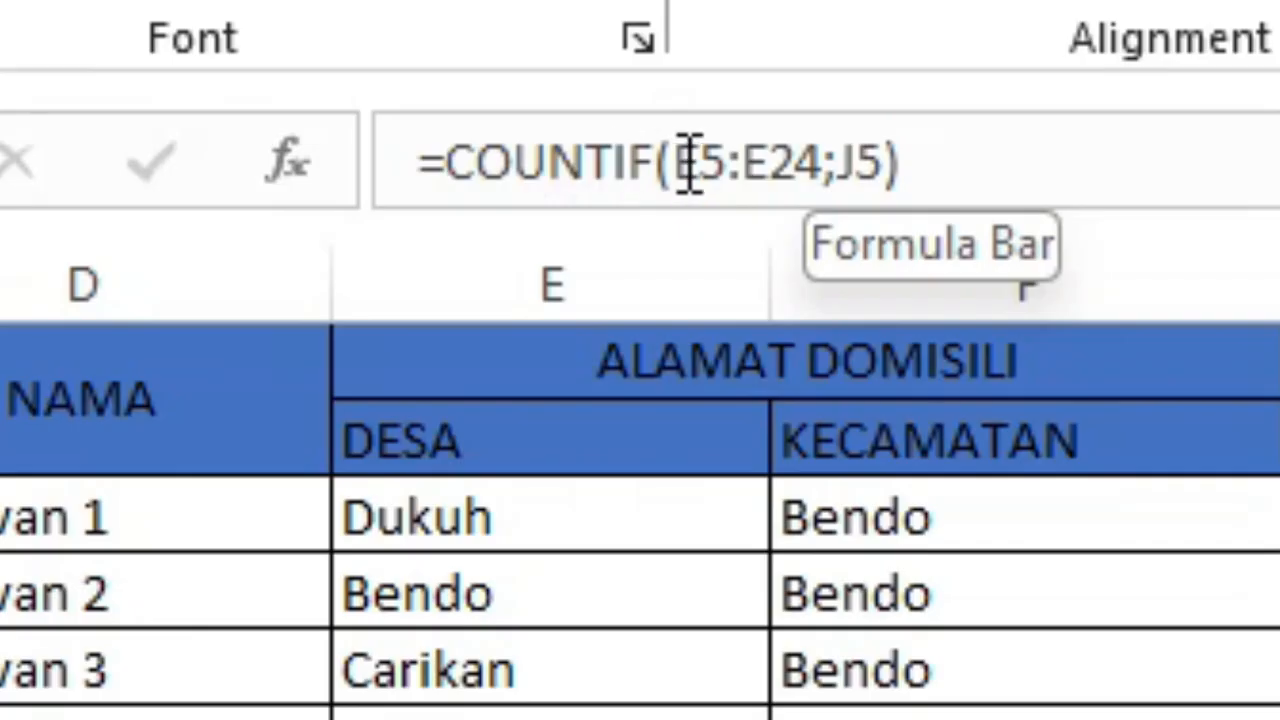
pyautogui.moveTo(339, 51); pyautogui.dragTo(389, 48)
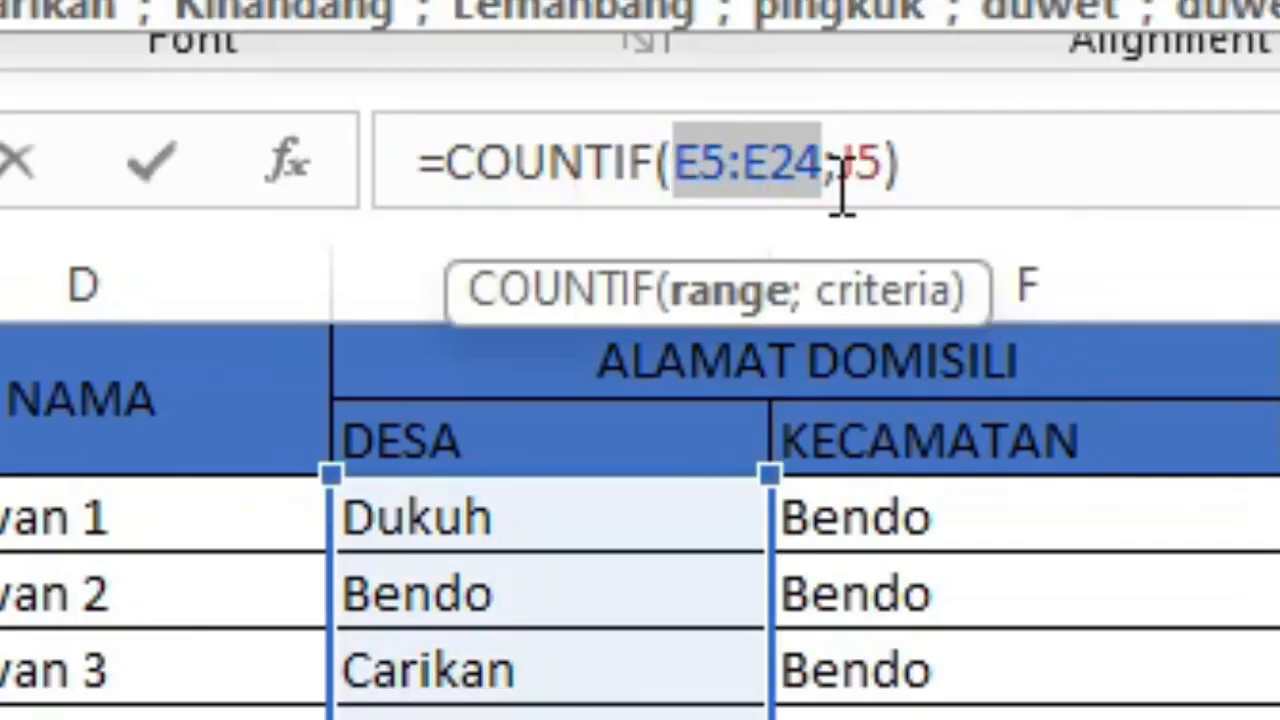
pyautogui.click(858, 168)
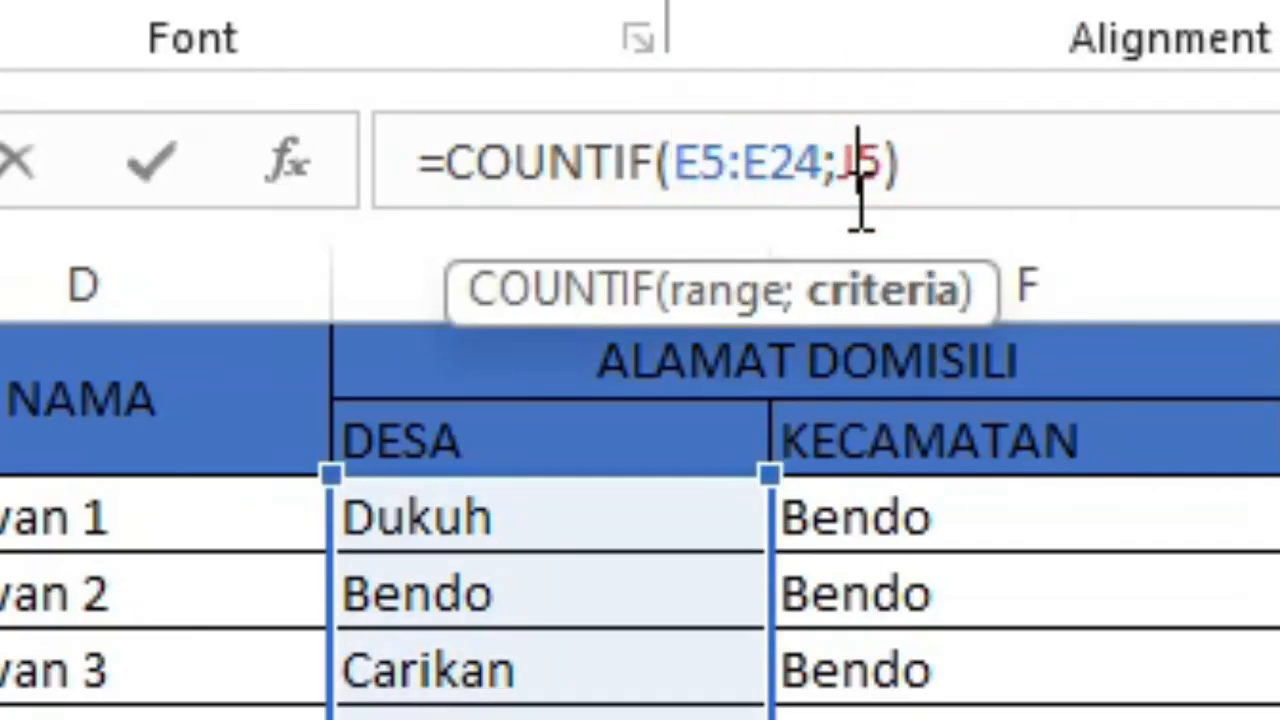
pyautogui.press('Return')
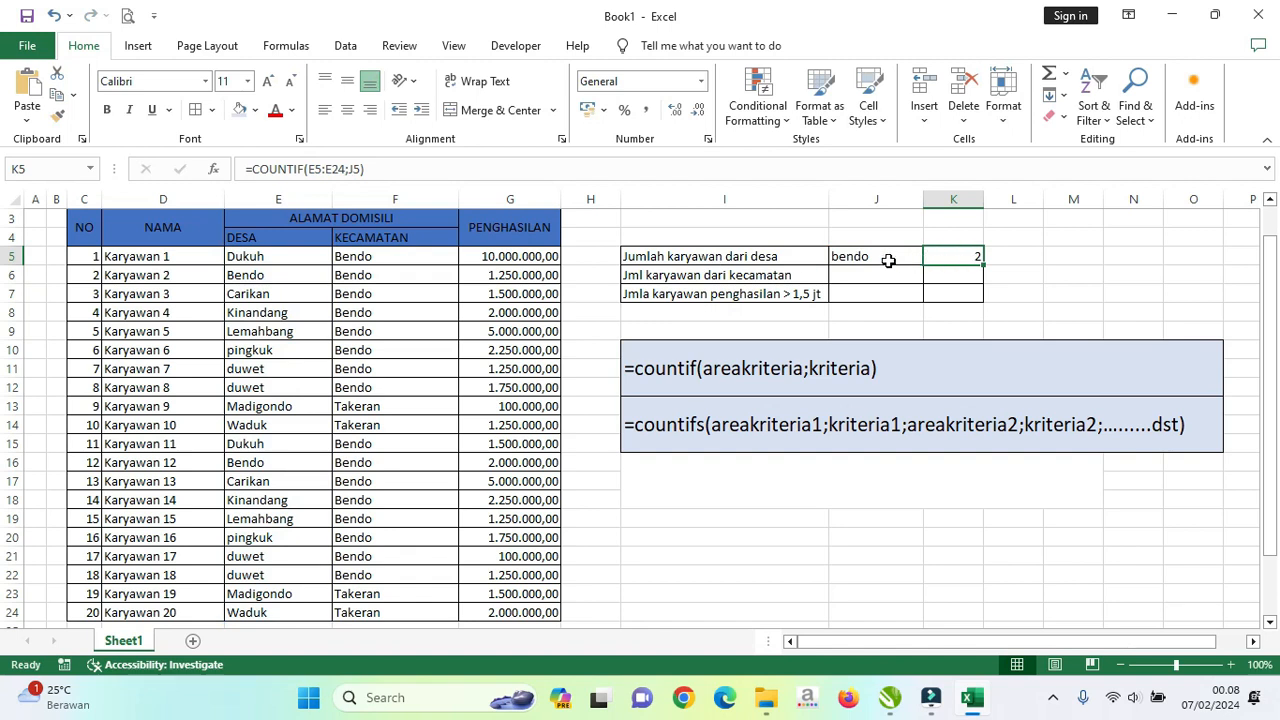
# Replace the J5 reference in K5's COUNTIF formula with the unquoted text bendo
pyautogui.click(886, 257)
pyautogui.click(951, 254)
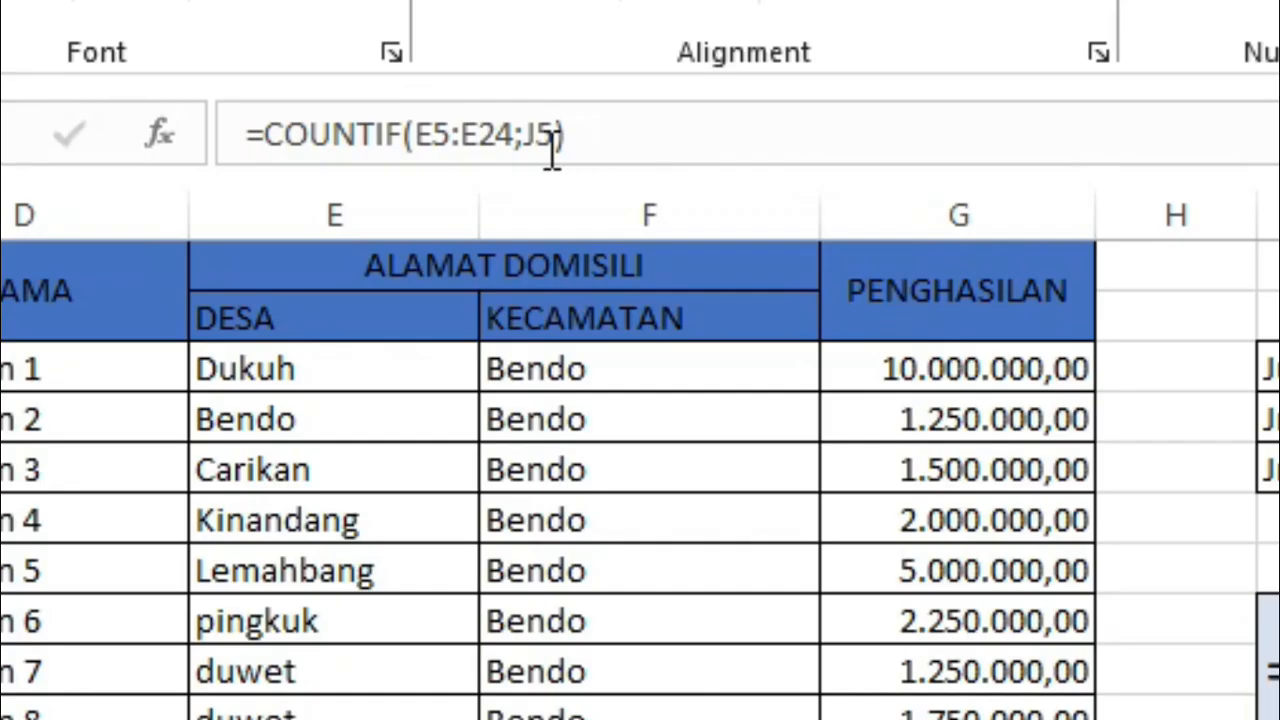
pyautogui.click(552, 140)
pyautogui.doubleClick(538, 135)
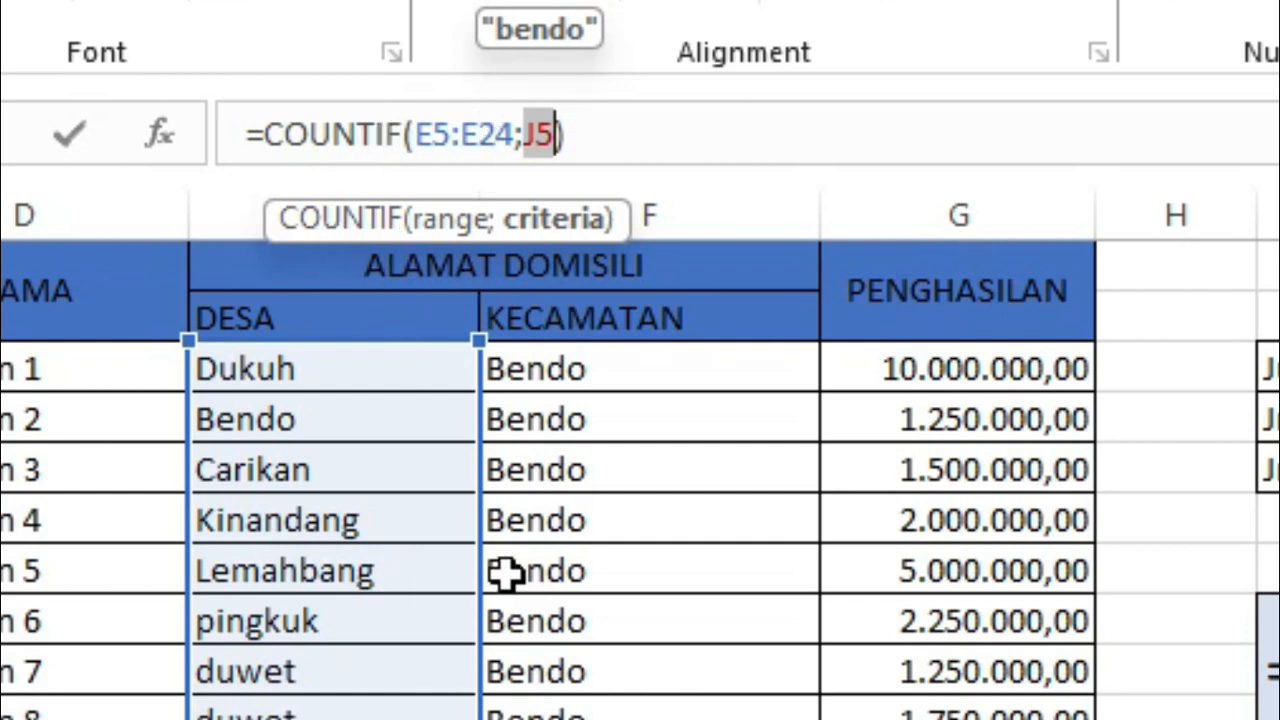
pyautogui.write('bendo')
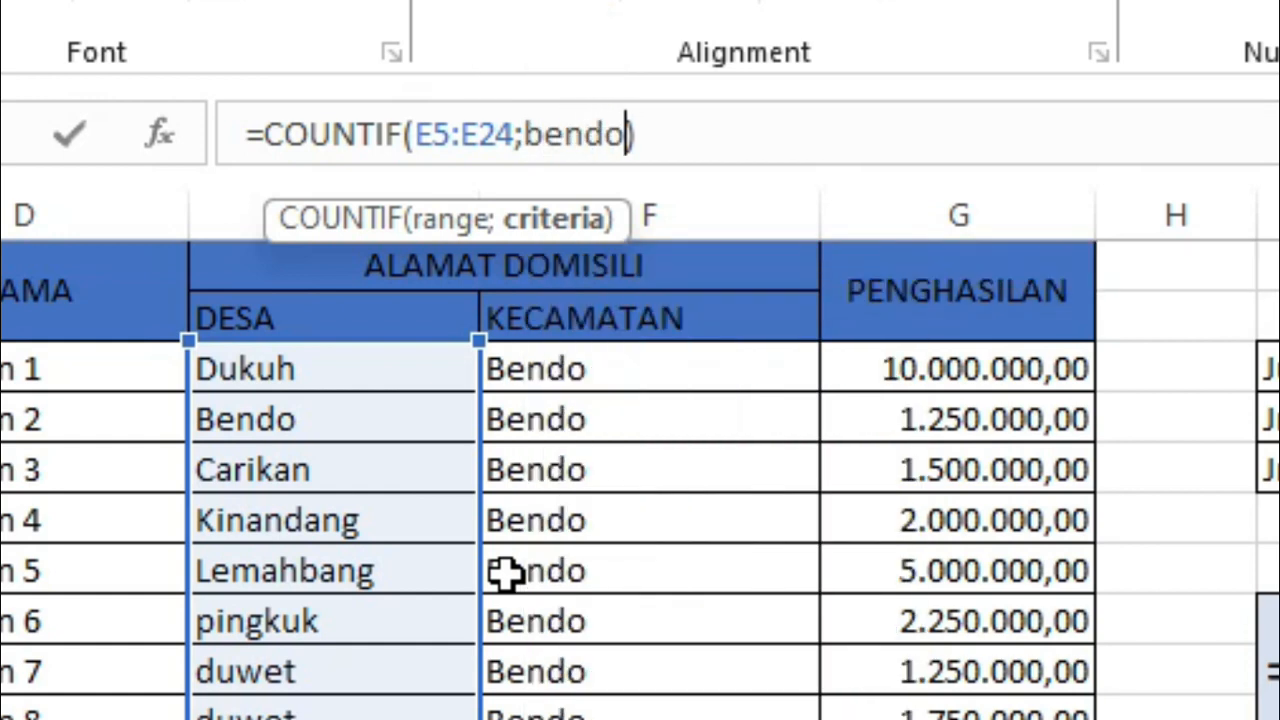
pyautogui.press('Return')
pyautogui.press('Up')
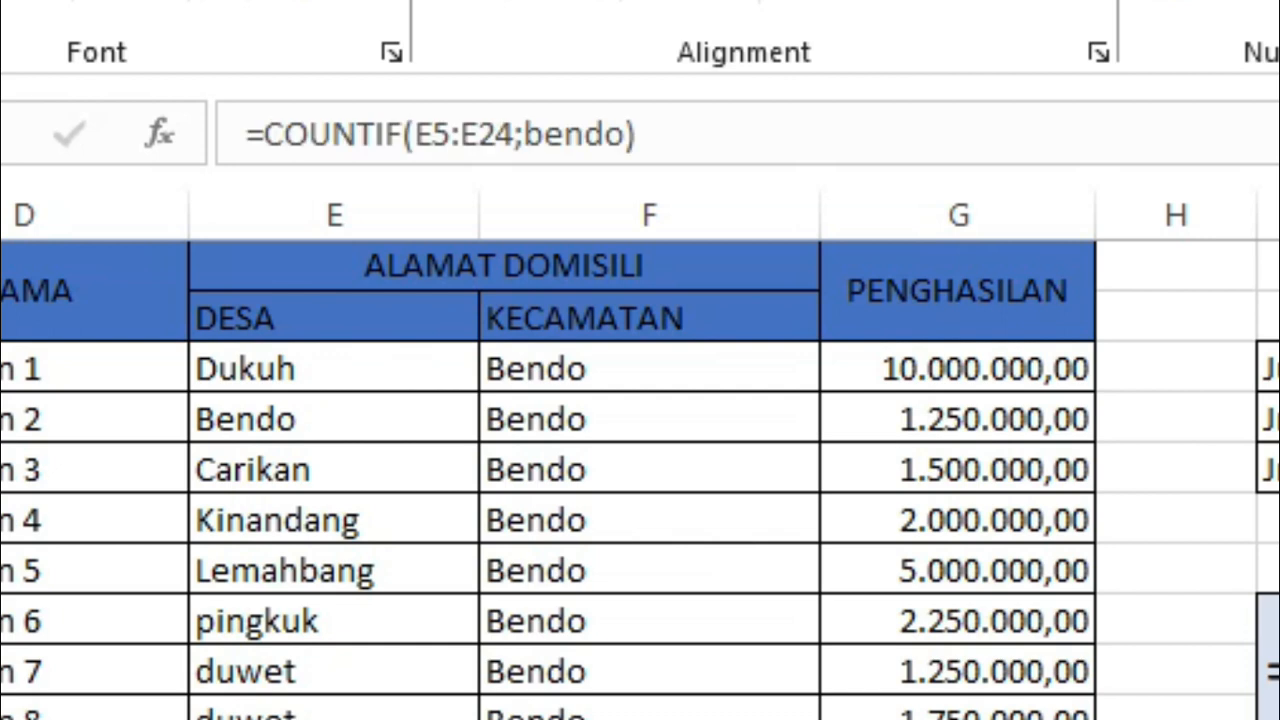
# Enclose bendo in double quotes in K5 so the formula reads =COUNTIF(E5:E24;"bendo")
pyautogui.click(527, 135)
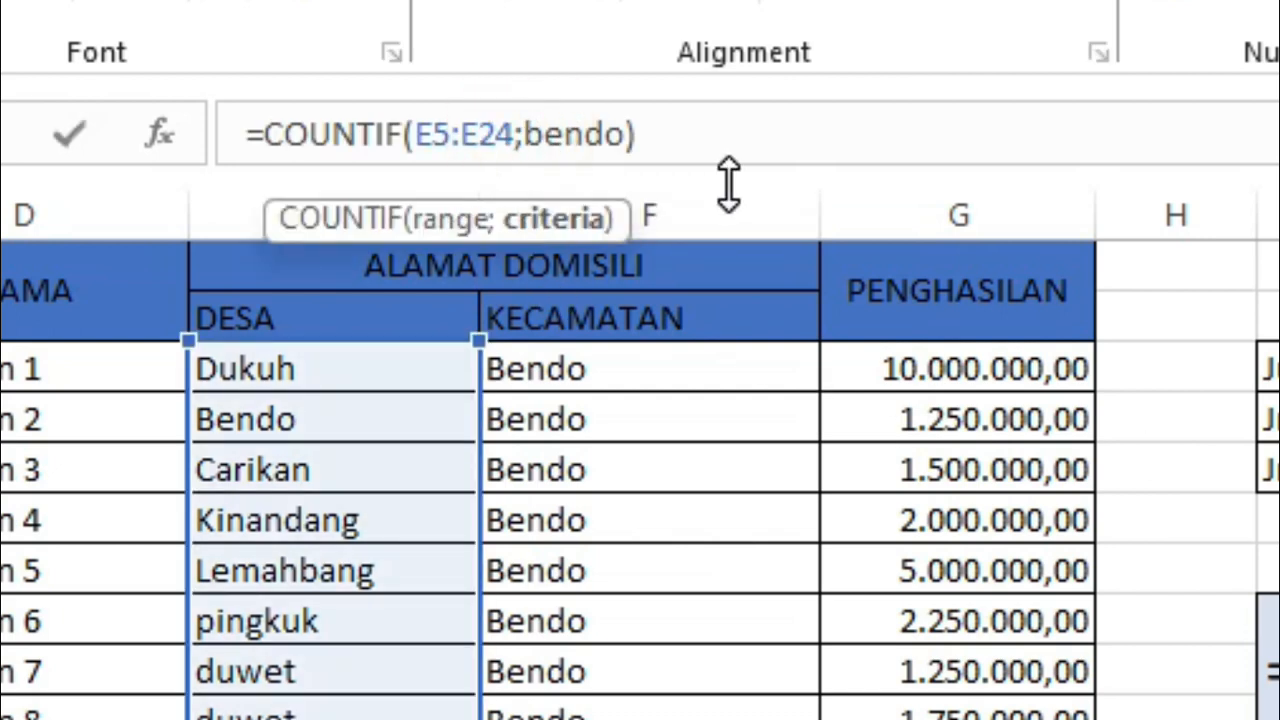
pyautogui.write('"')
pyautogui.click(647, 128)
pyautogui.write('"')
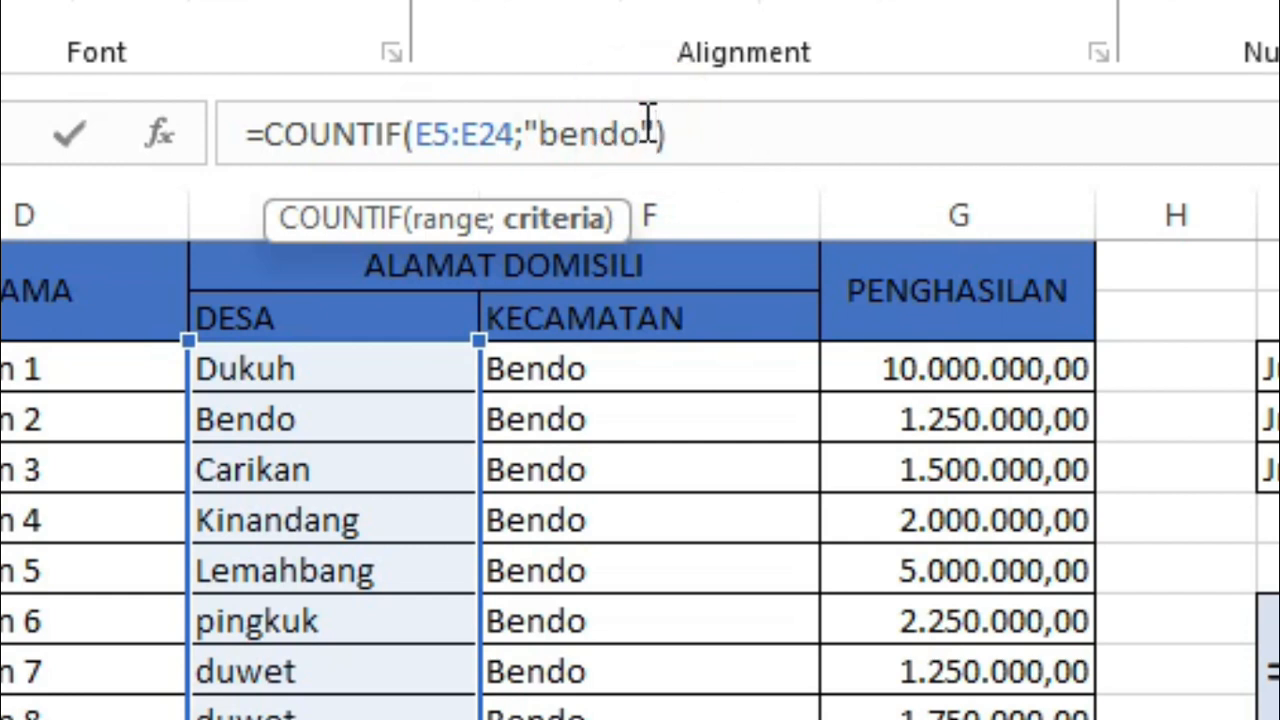
pyautogui.press('Return')
pyautogui.click(1100, 189)
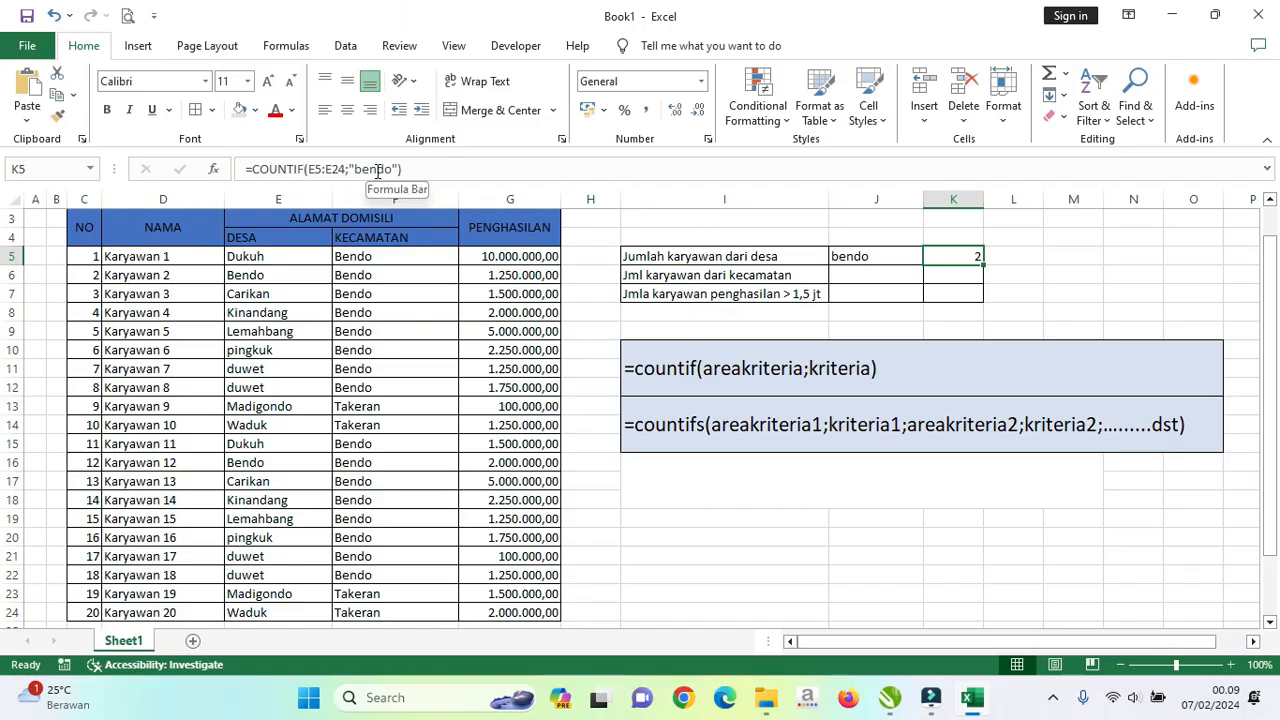
# Enter Takeran in J6 as the criterion for counting employees by kecamatan
pyautogui.click(872, 258)
pyautogui.click(640, 276)
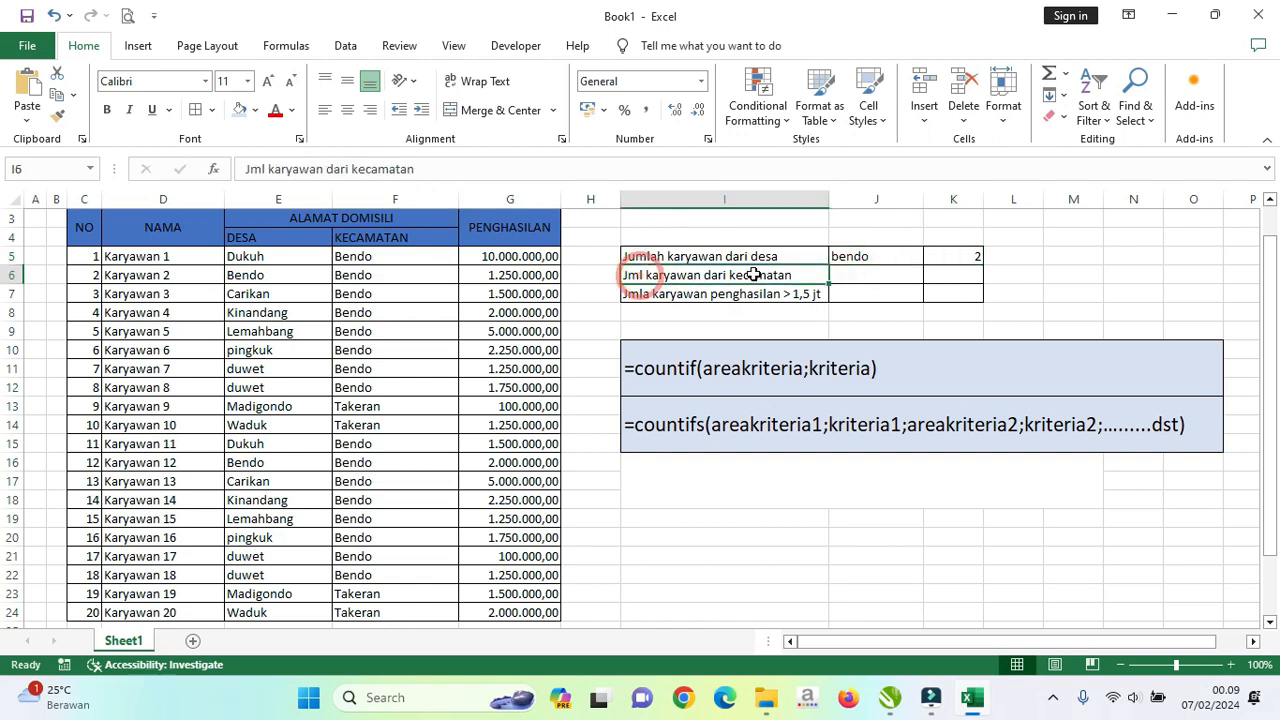
pyautogui.click(856, 276)
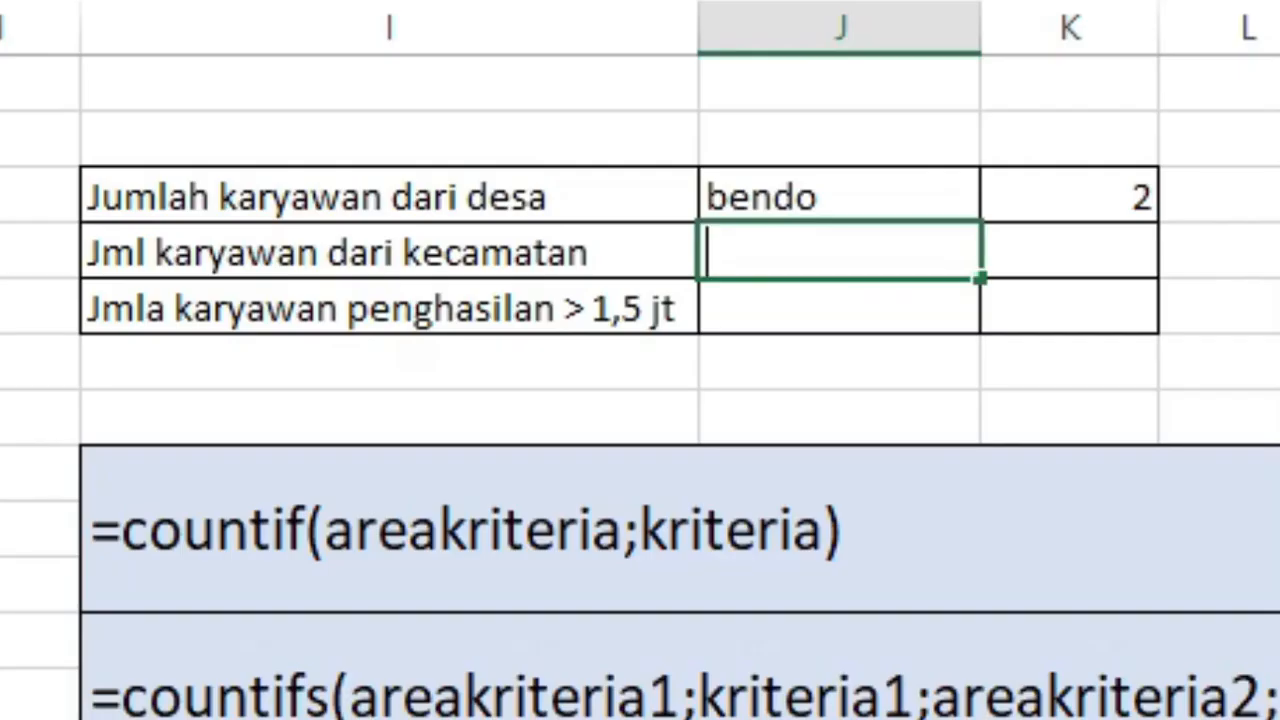
pyautogui.write('Tak')
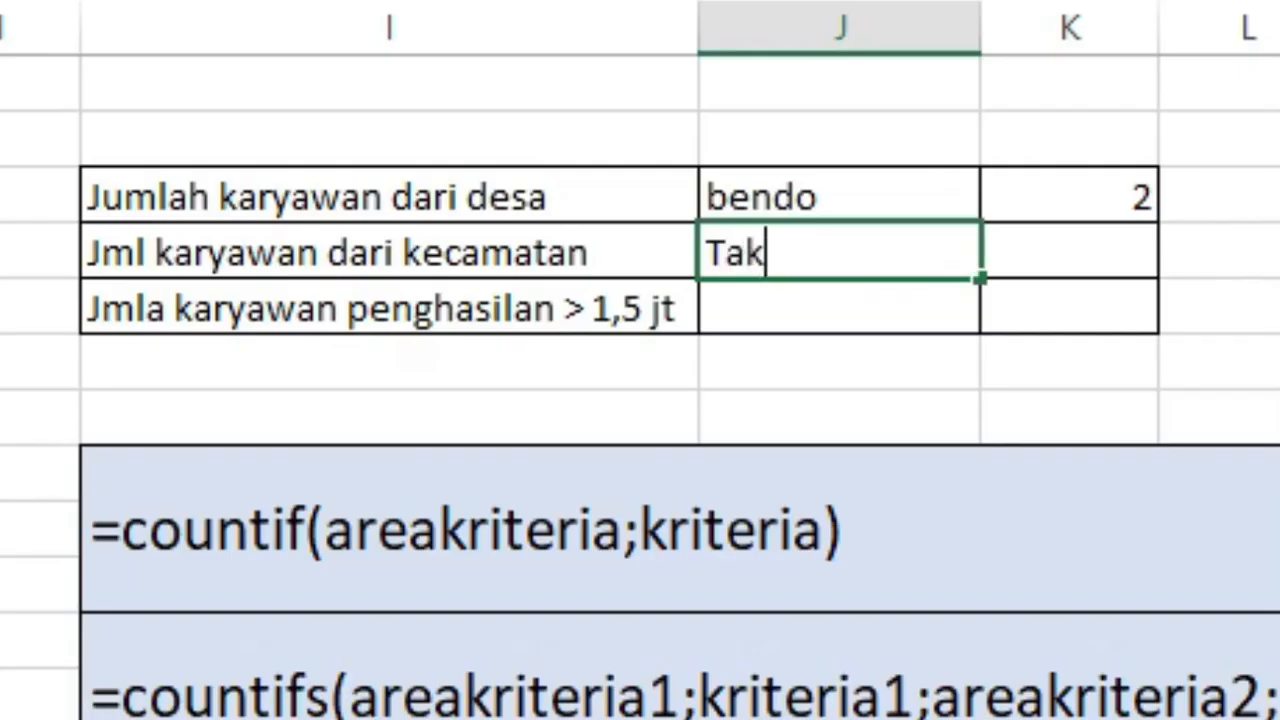
pyautogui.write('eran')
pyautogui.press('Return')
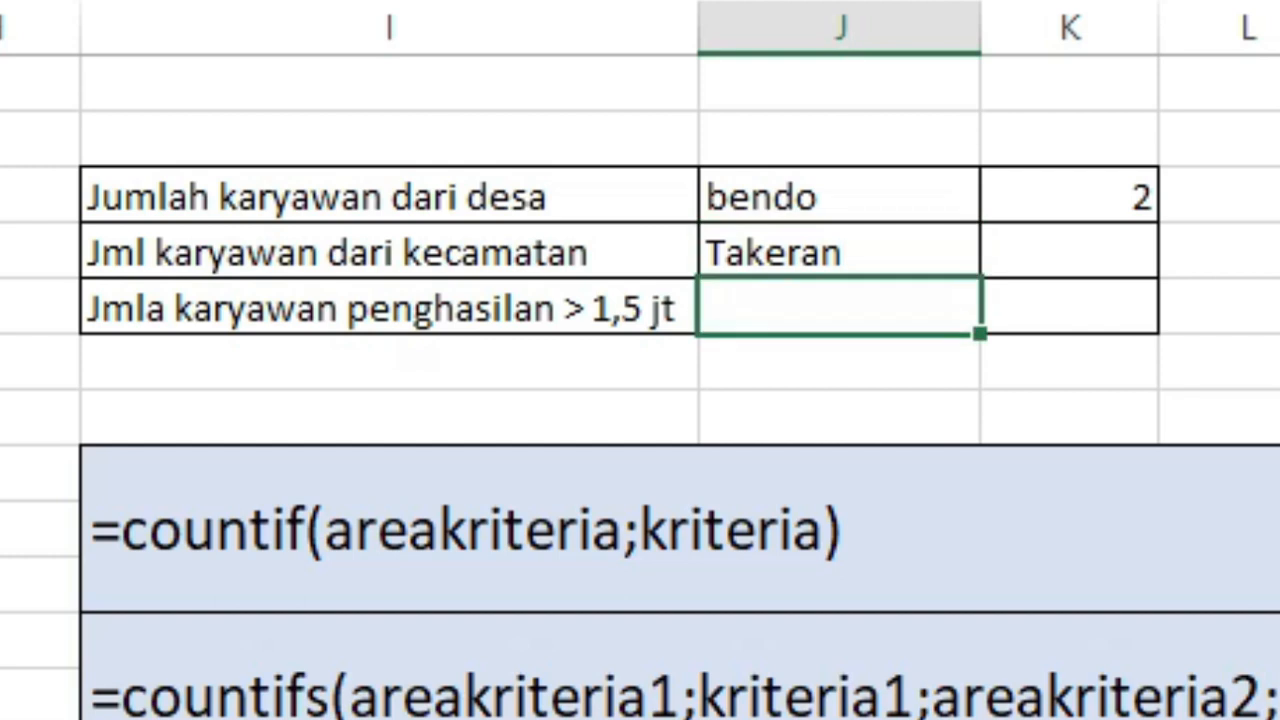
# Enter the formula =countif(F5:F24;J6) in K6 to count employees whose Kecamatan matches the criterion
pyautogui.click(1010, 240)
pyautogui.write('=cou')
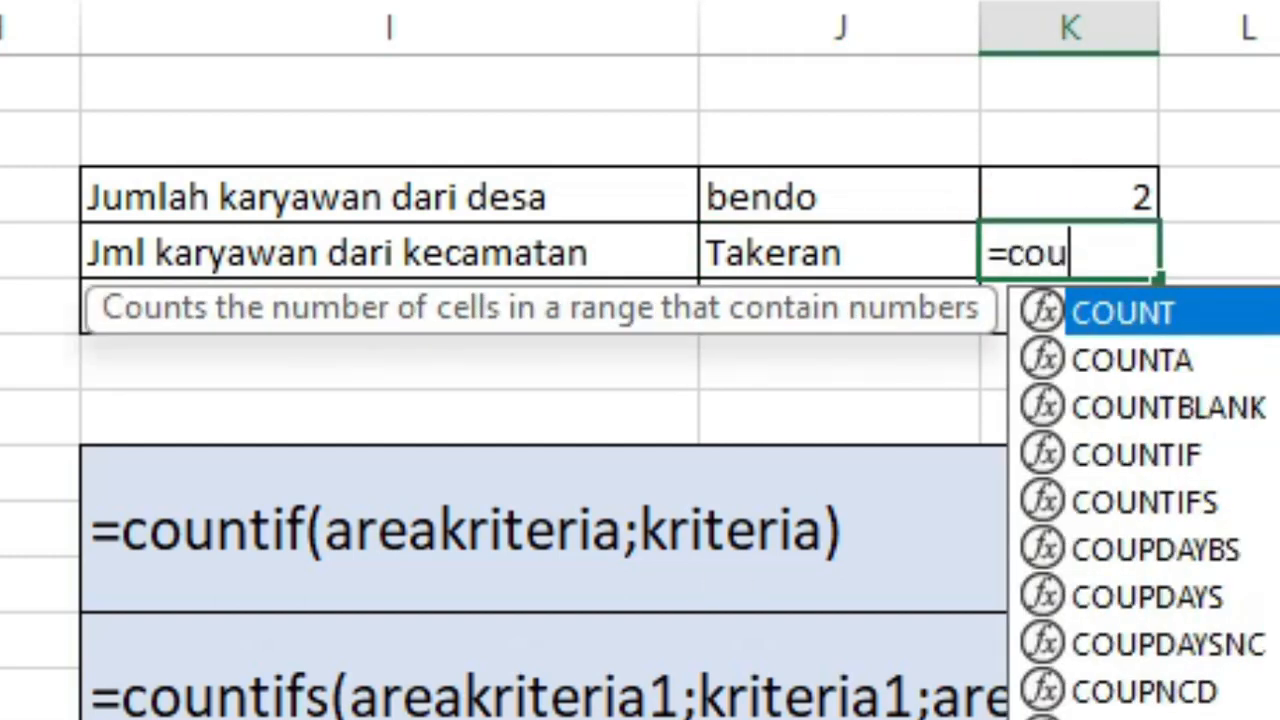
pyautogui.write('ntif')
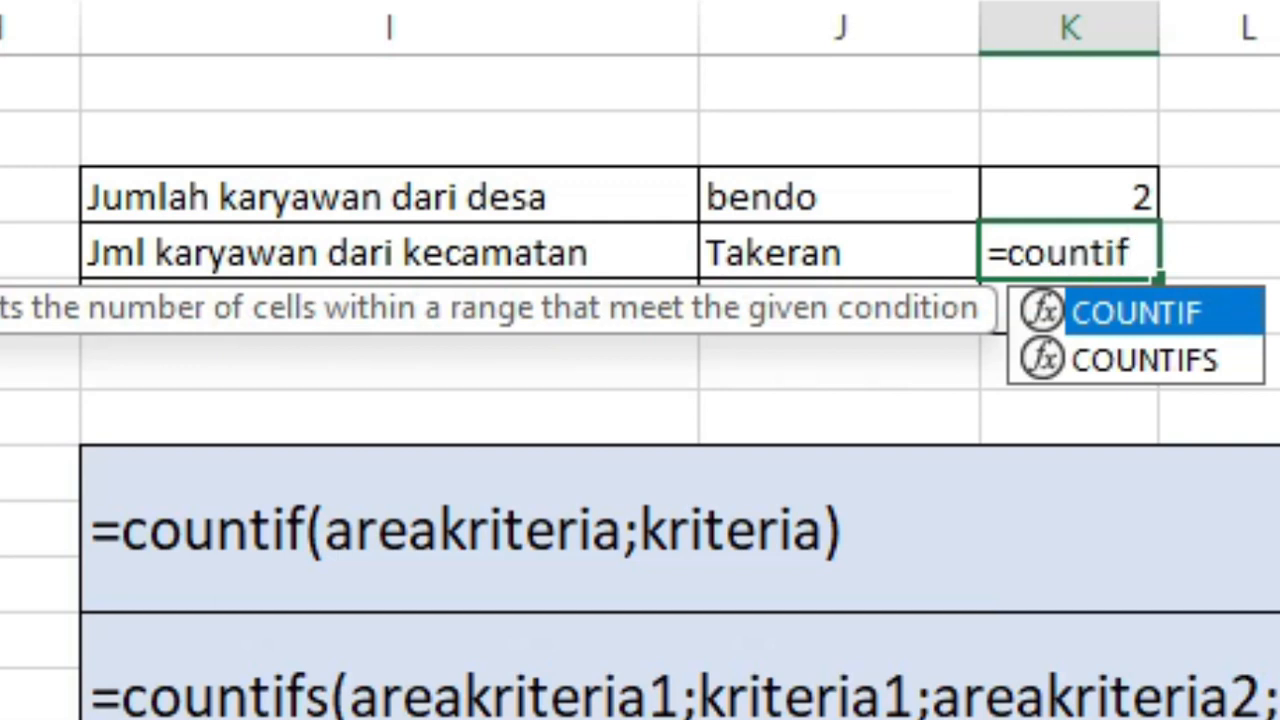
pyautogui.write('(')
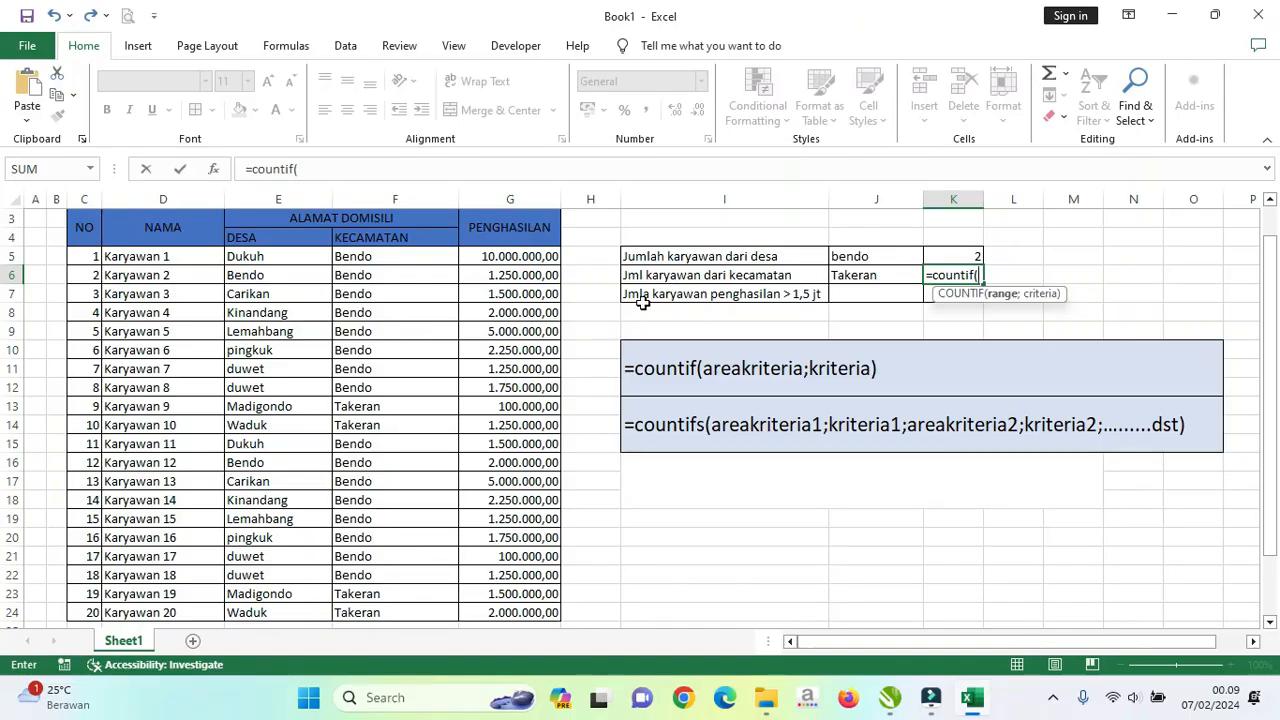
pyautogui.moveTo(399, 260); pyautogui.dragTo(413, 616)
pyautogui.write(';')
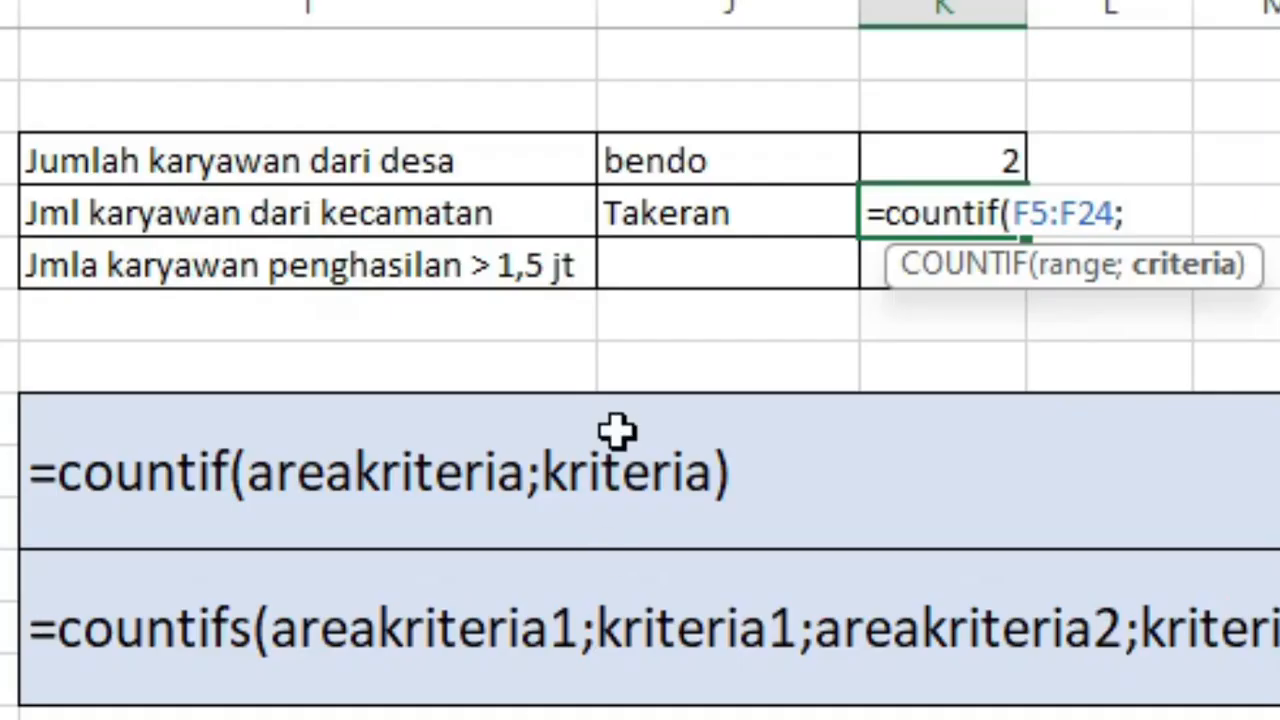
pyautogui.click(684, 219)
pyautogui.write(')')
pyautogui.press('Return')
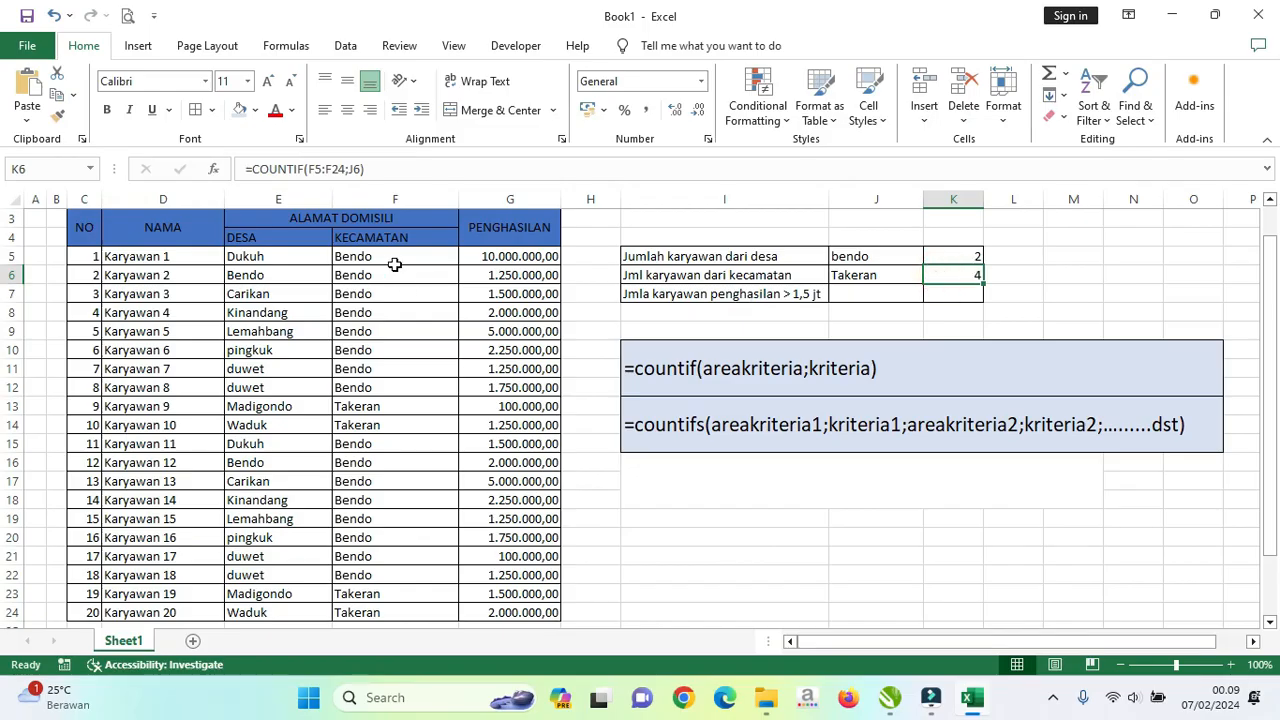
# Check the Takeran entries in the Kecamatan column against K6's count, and review the Desa and Penghasilan columns as possible criteria ranges
pyautogui.moveTo(390, 258); pyautogui.dragTo(400, 610)
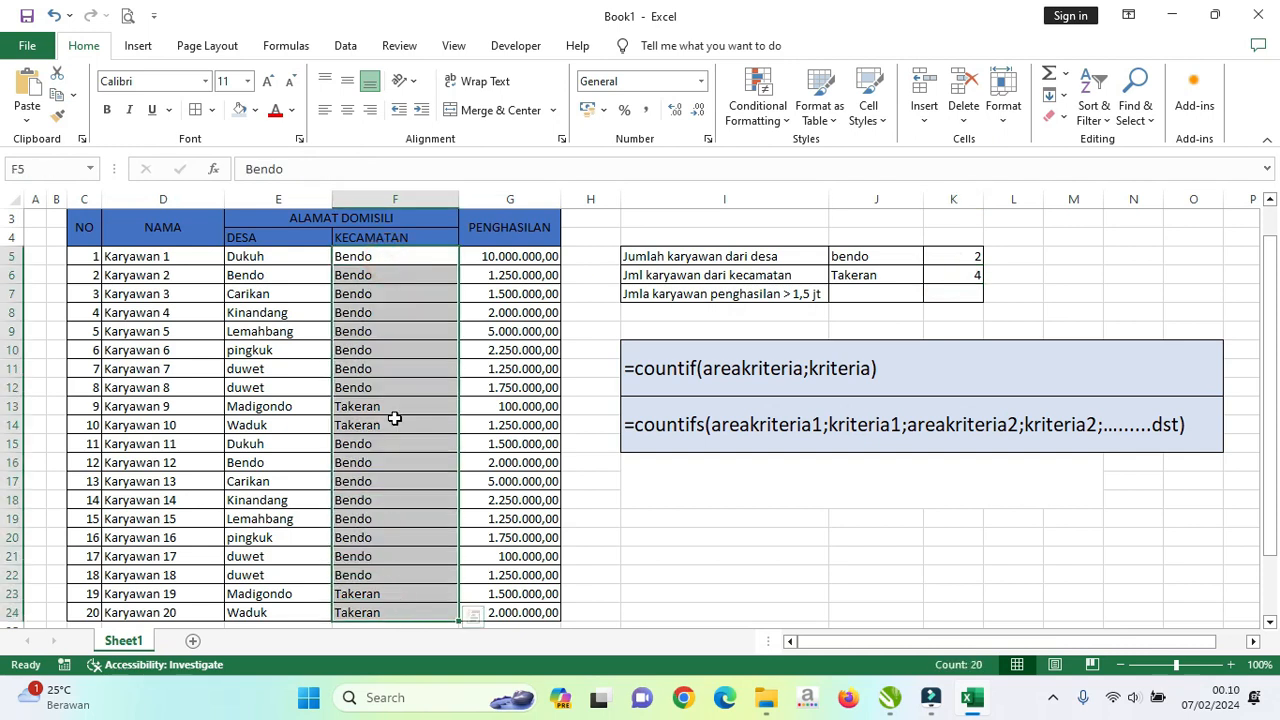
pyautogui.moveTo(395, 408); pyautogui.dragTo(397, 422)
pyautogui.moveTo(422, 588); pyautogui.dragTo(429, 606)
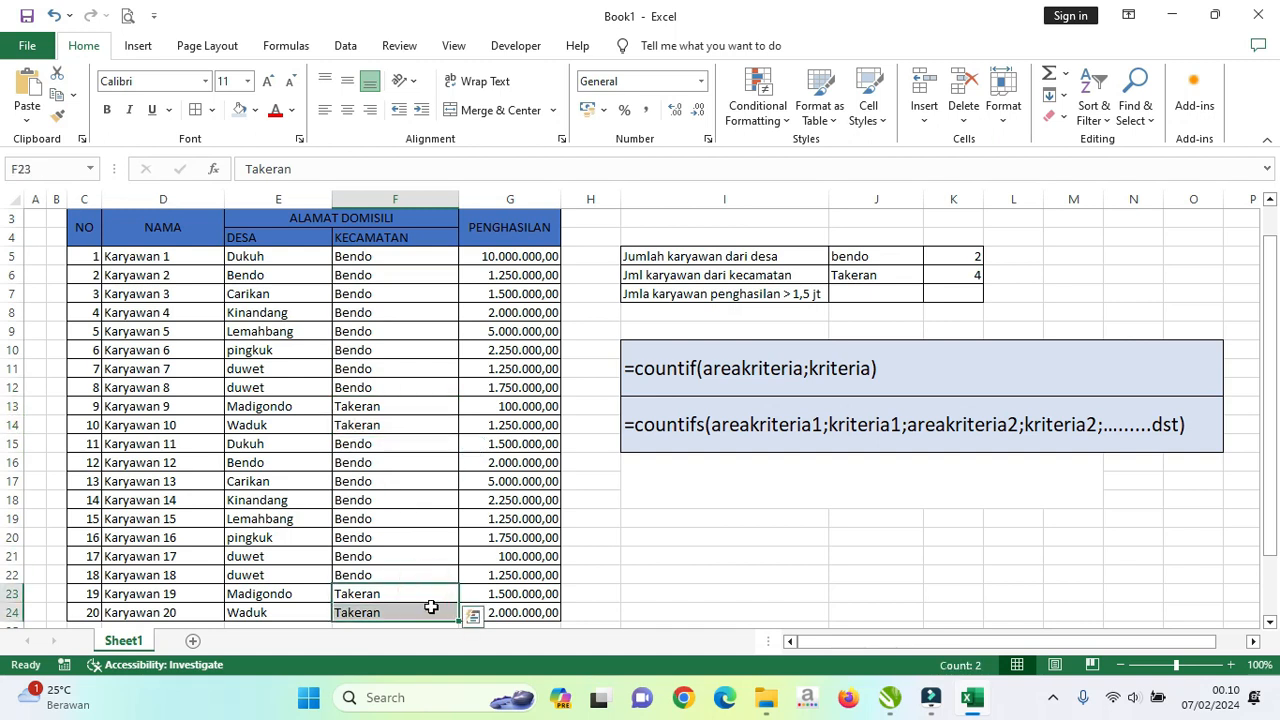
pyautogui.click(955, 282)
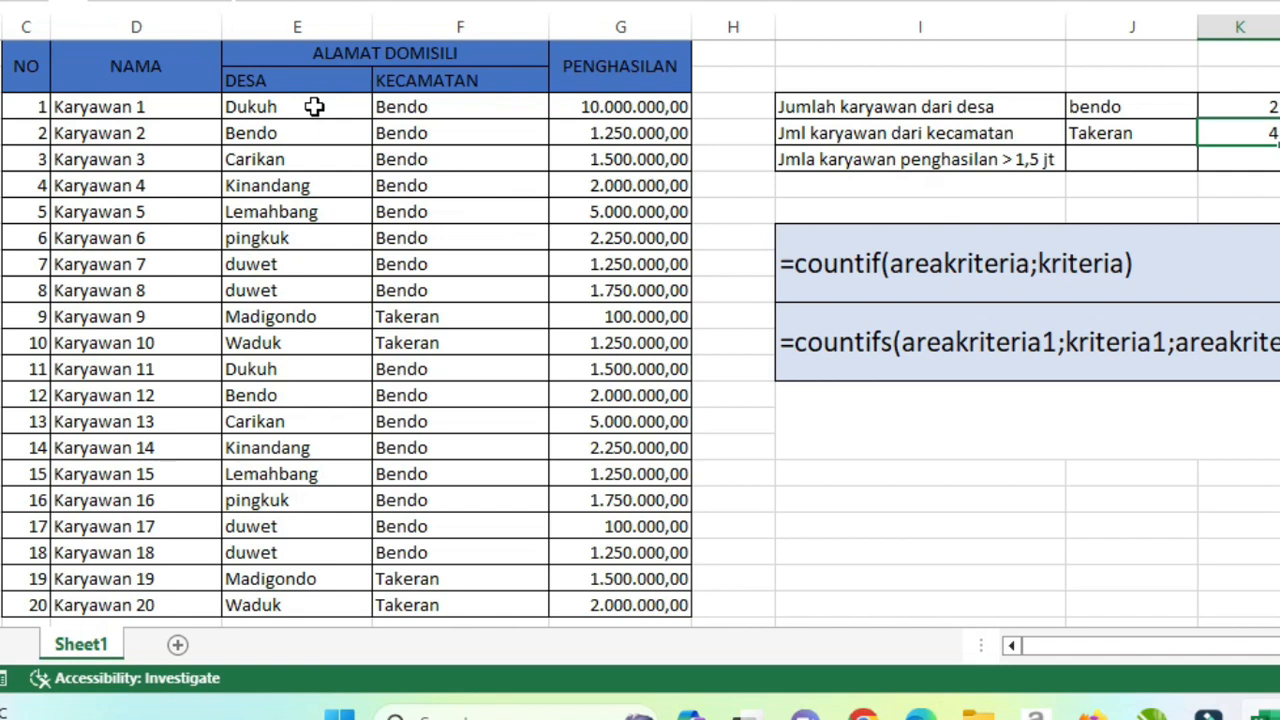
pyautogui.moveTo(314, 106); pyautogui.dragTo(355, 596)
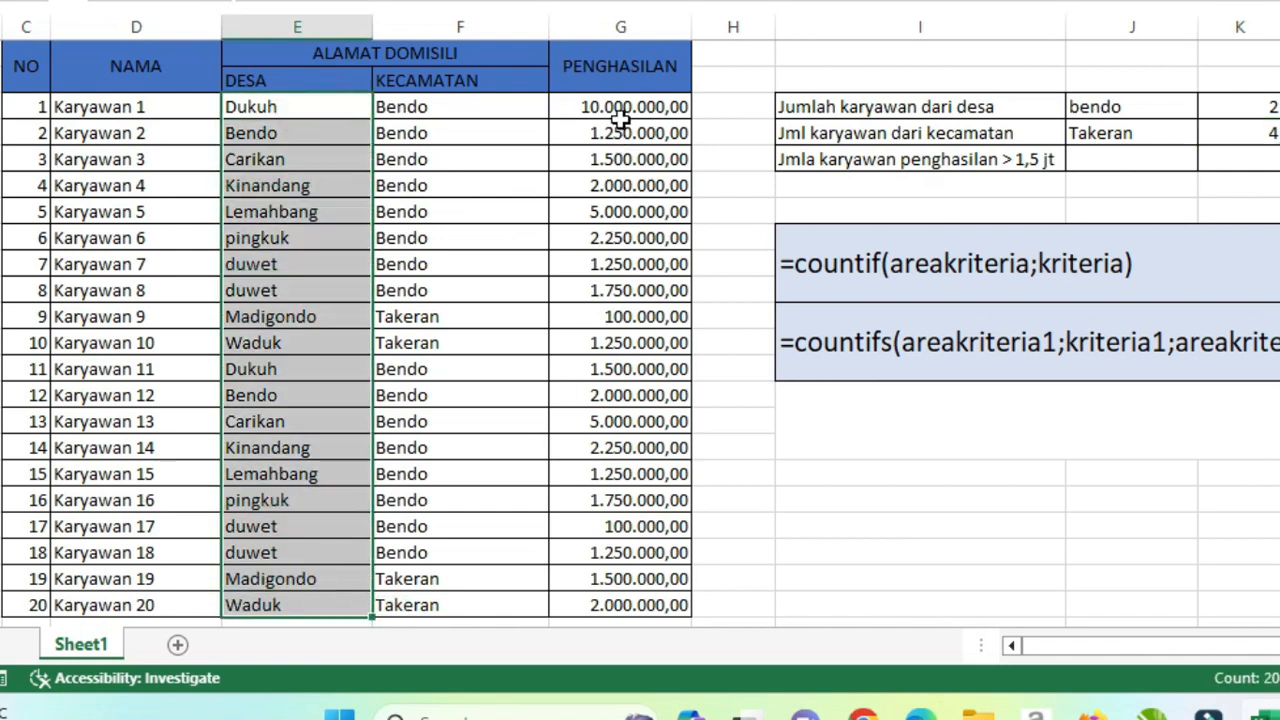
pyautogui.moveTo(632, 107); pyautogui.dragTo(643, 604)
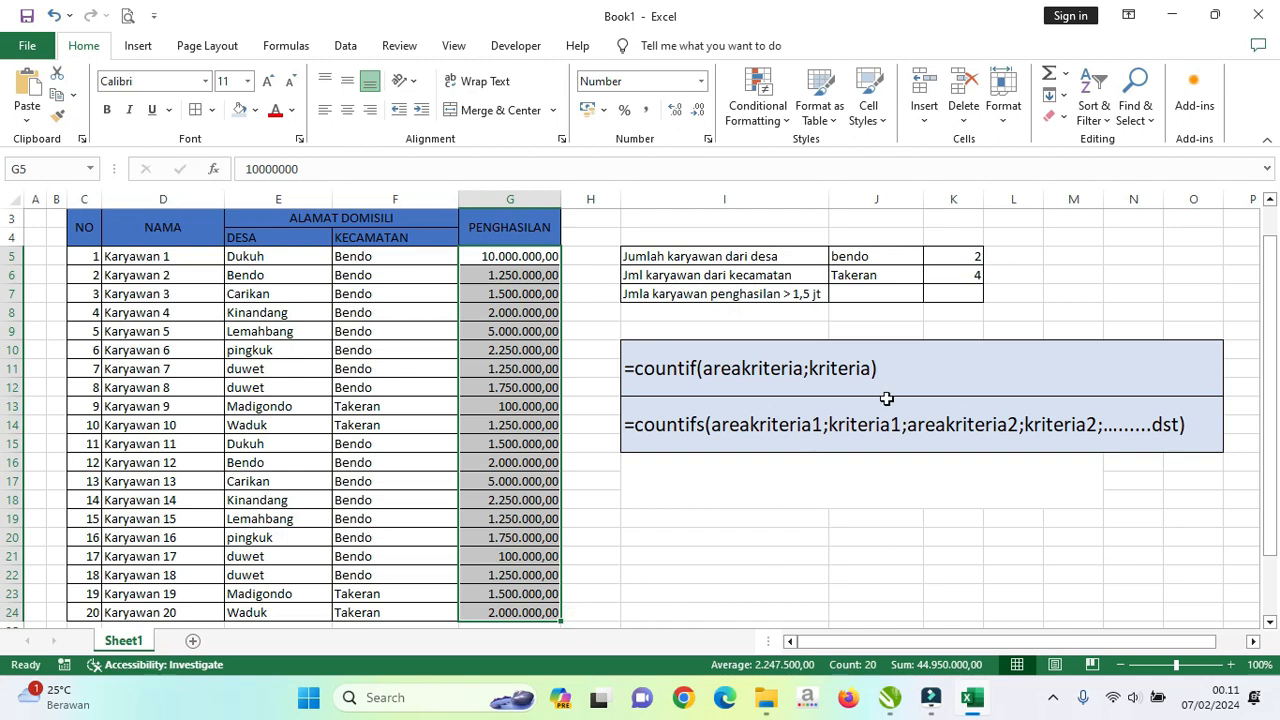
pyautogui.click(273, 260)
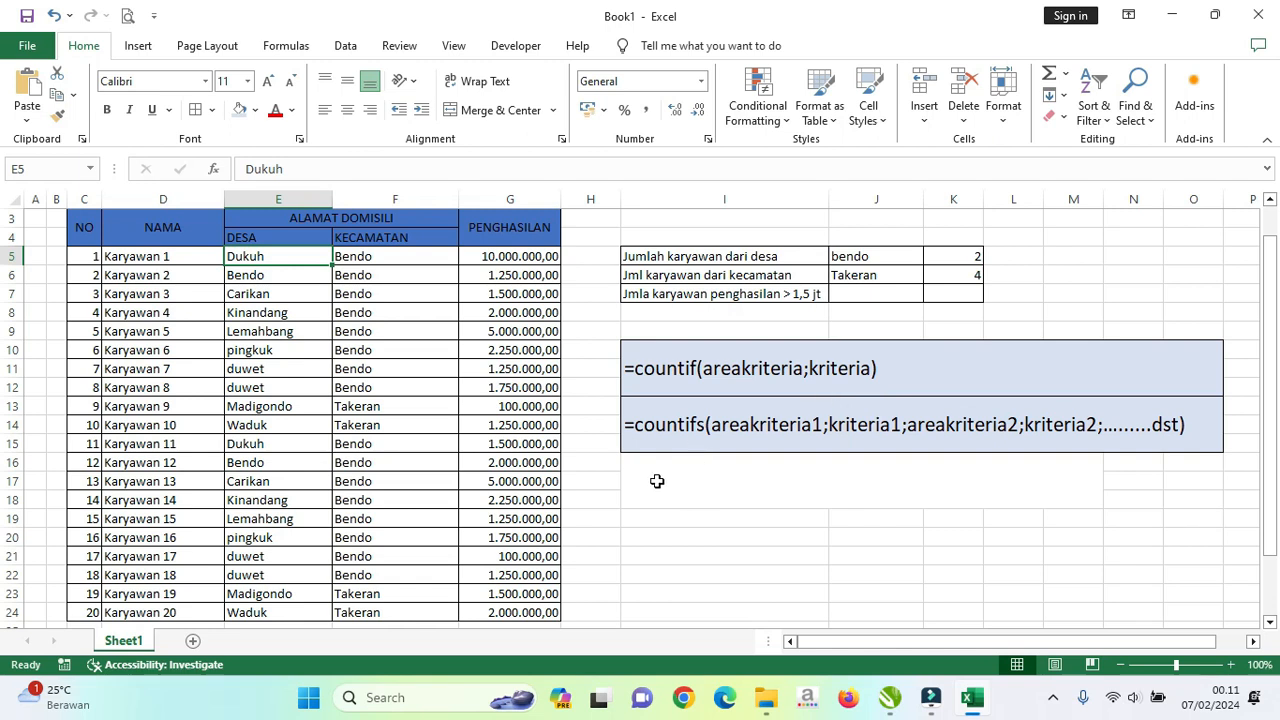
# Enter takeran in J7 as the kecamatan criterion for the row counting incomes above 1,5 jt
pyautogui.click(683, 294)
pyautogui.click(856, 291)
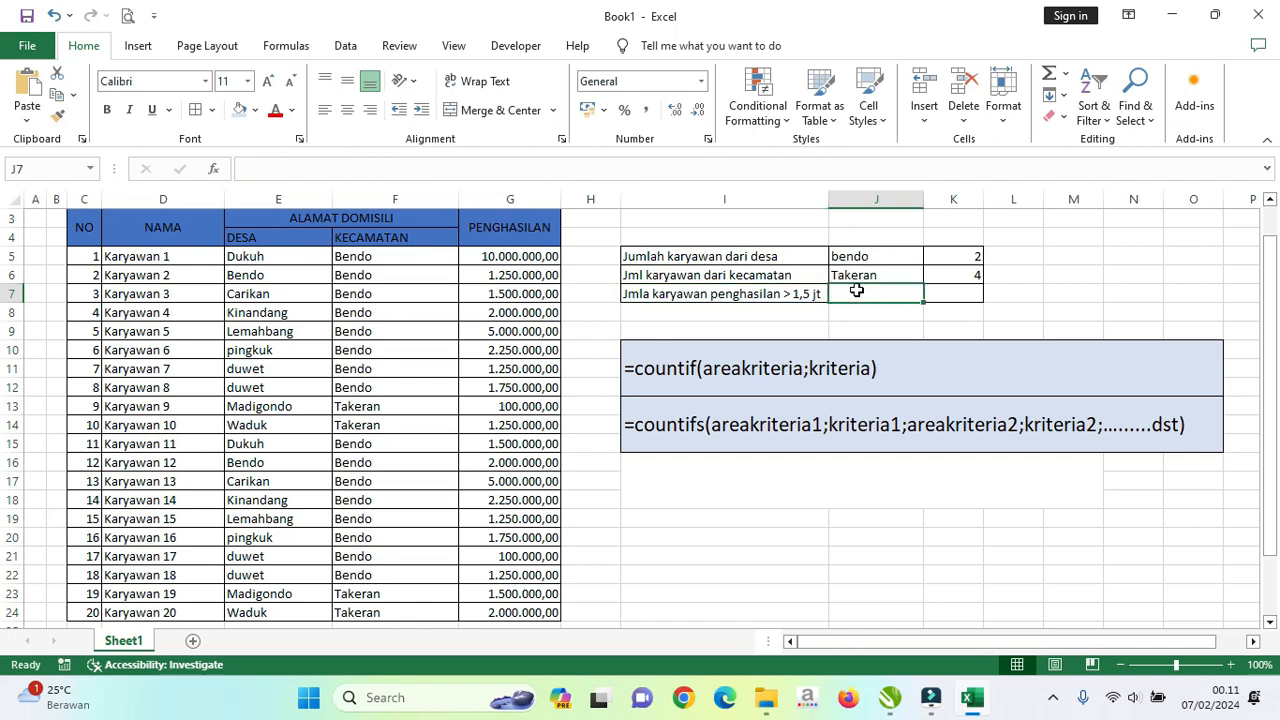
pyautogui.write('takeran')
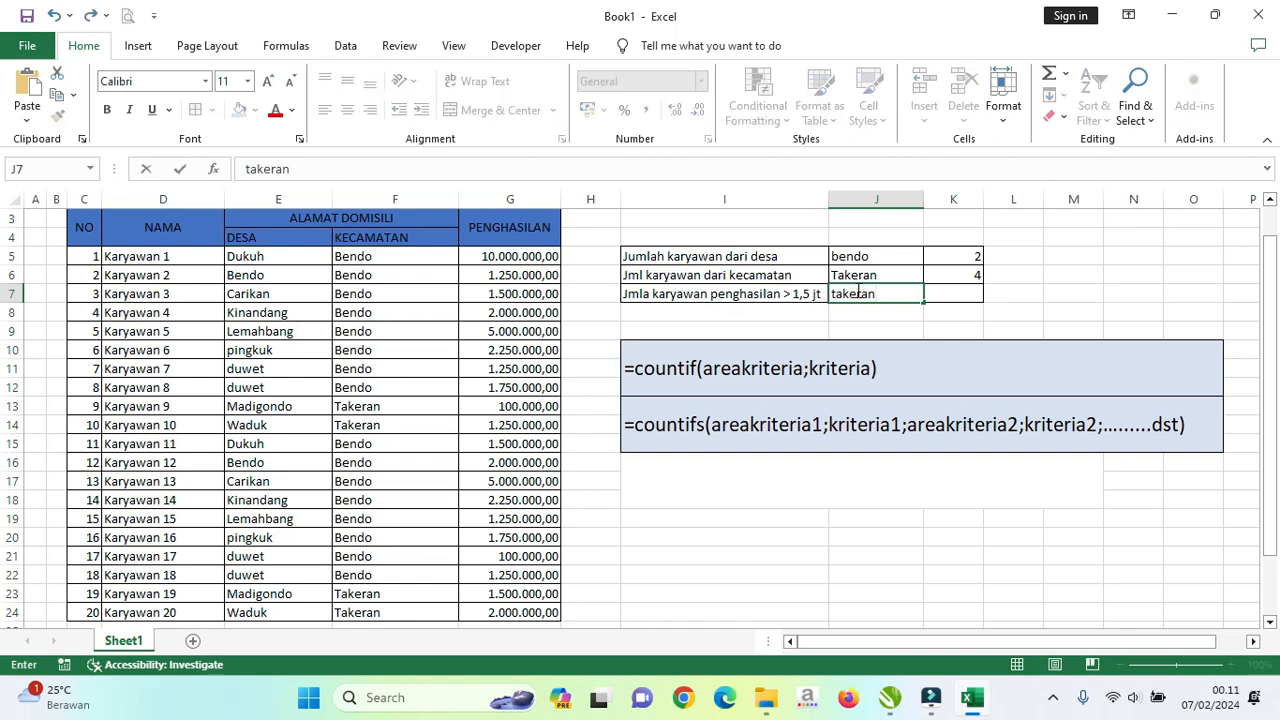
pyautogui.click(954, 298)
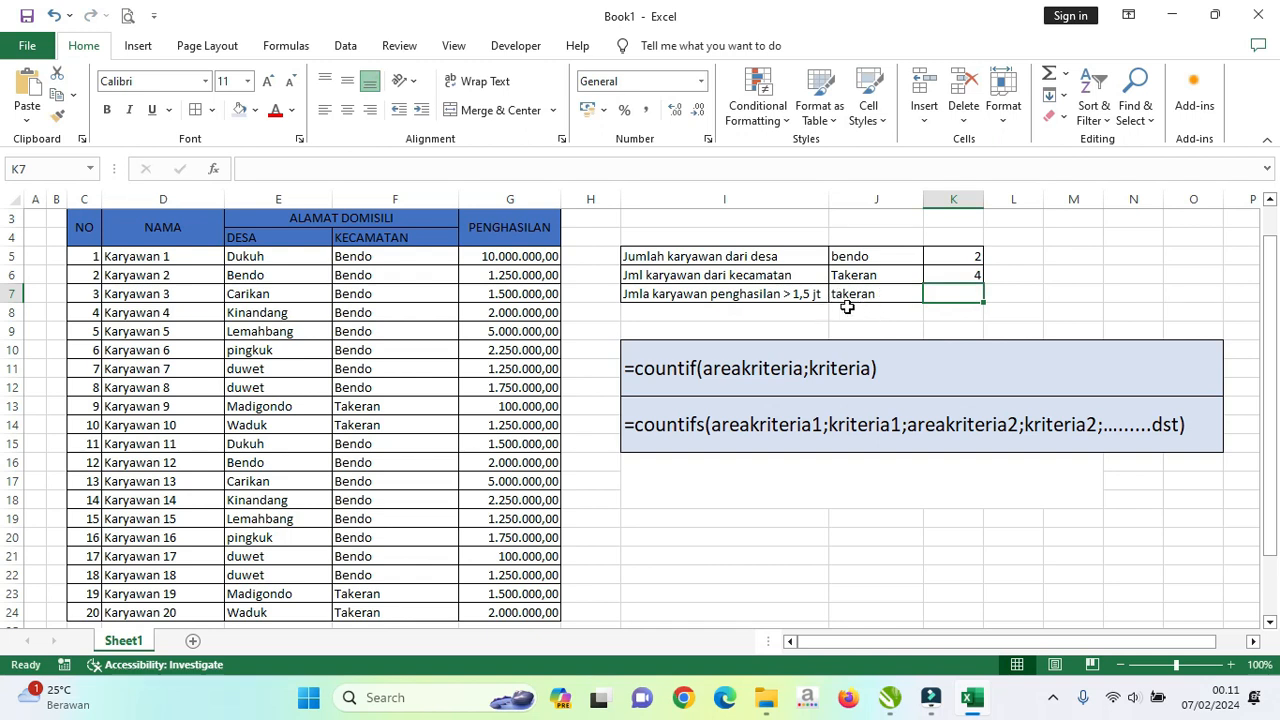
pyautogui.click(870, 297)
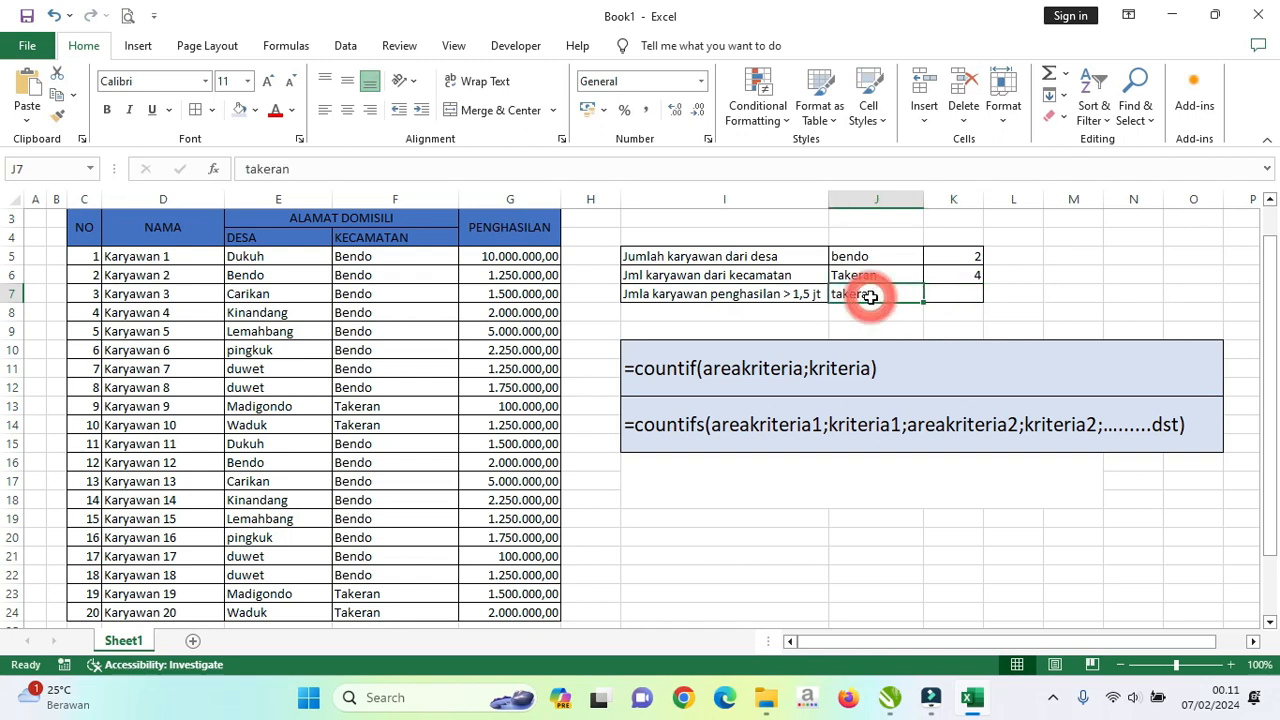
pyautogui.click(800, 294)
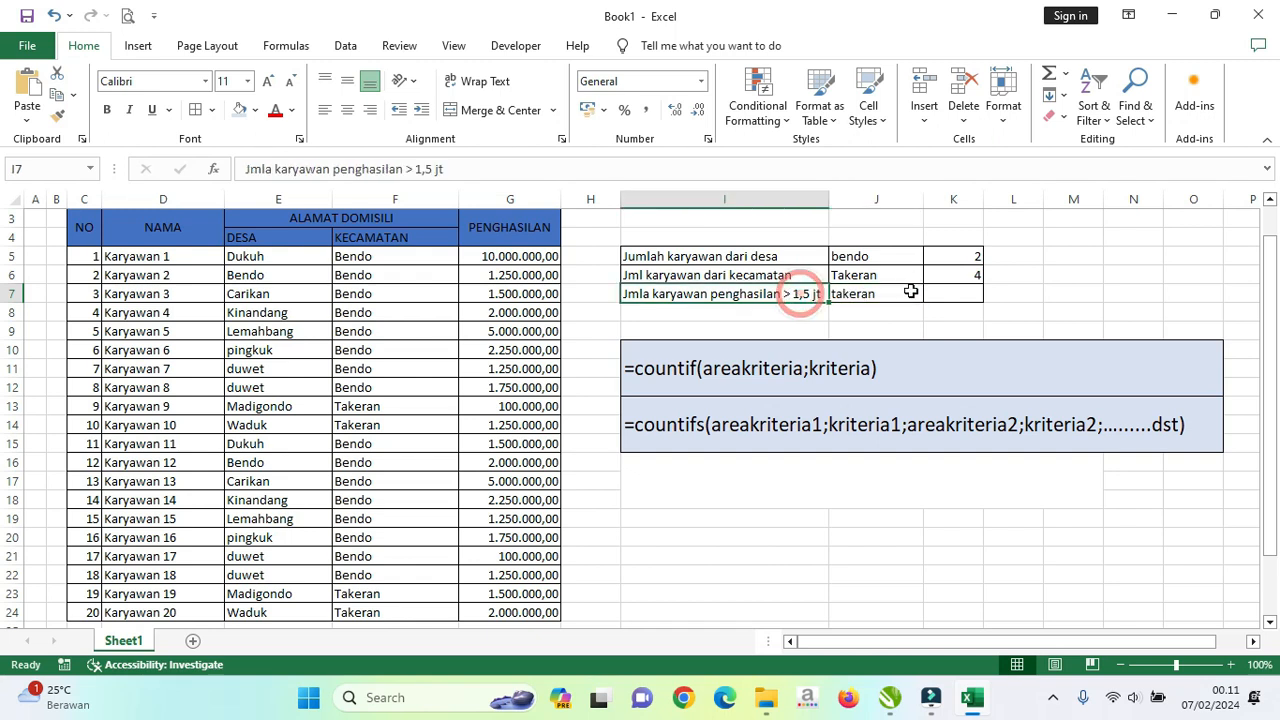
# Begin a COUNTIFS formula in K7 with the Kecamatan range F5:F24 and J7 as its first criteria pair
pyautogui.click(938, 288)
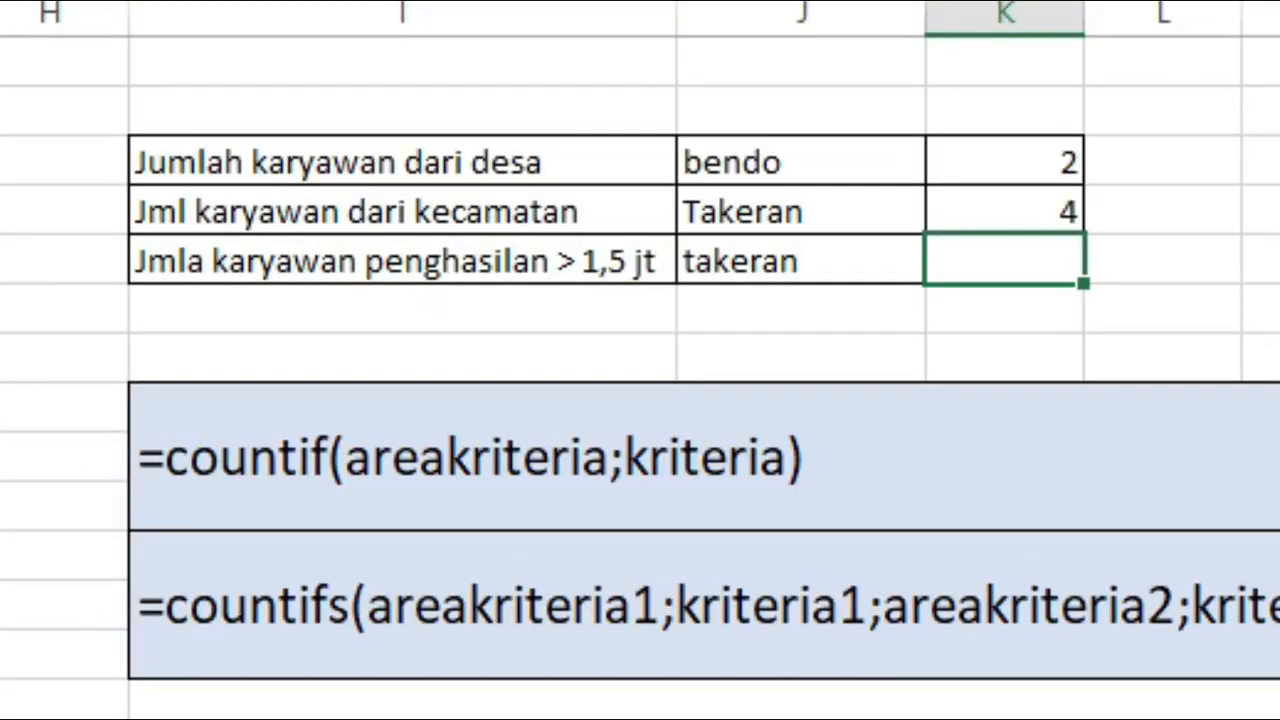
pyautogui.write('=co')
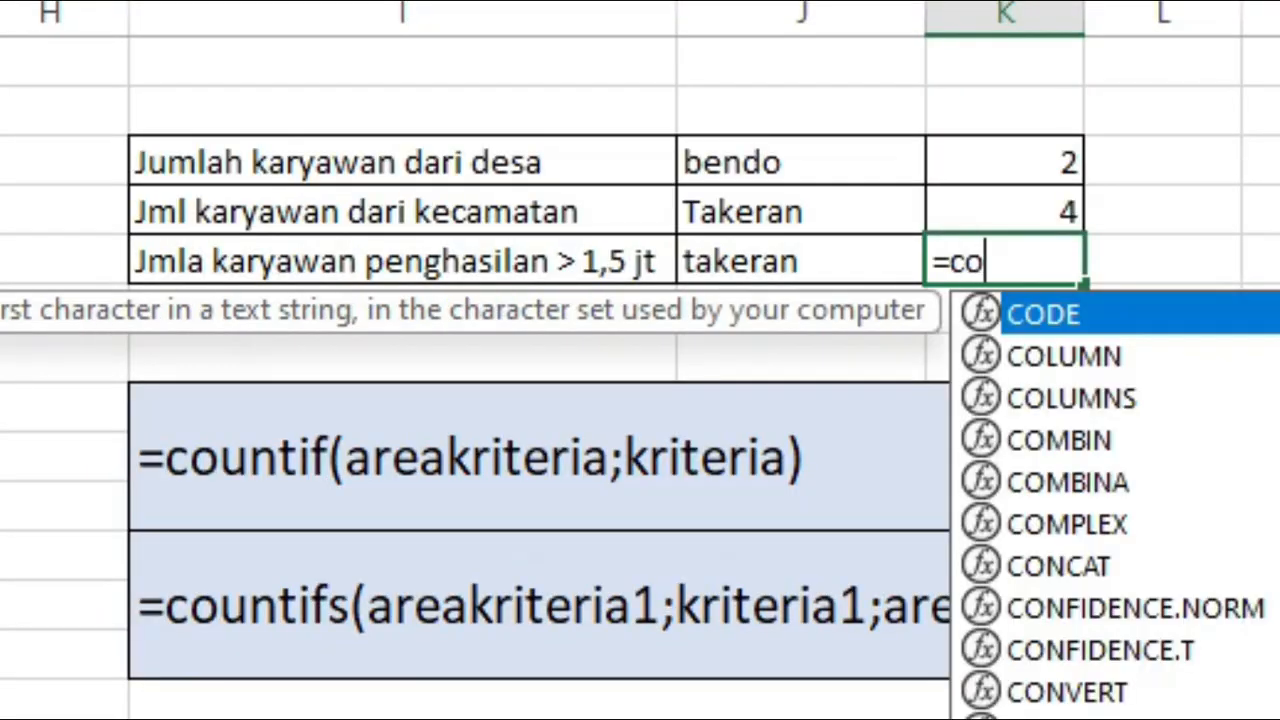
pyautogui.write('untif')
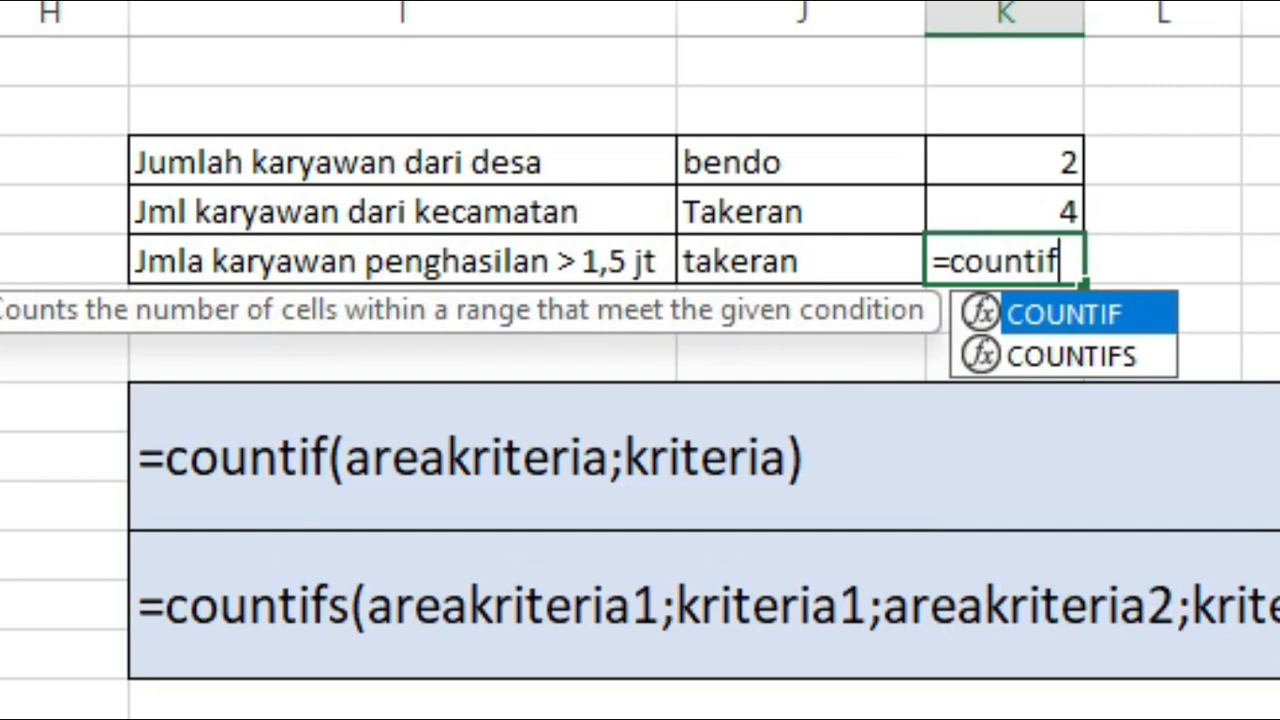
pyautogui.write('s(')
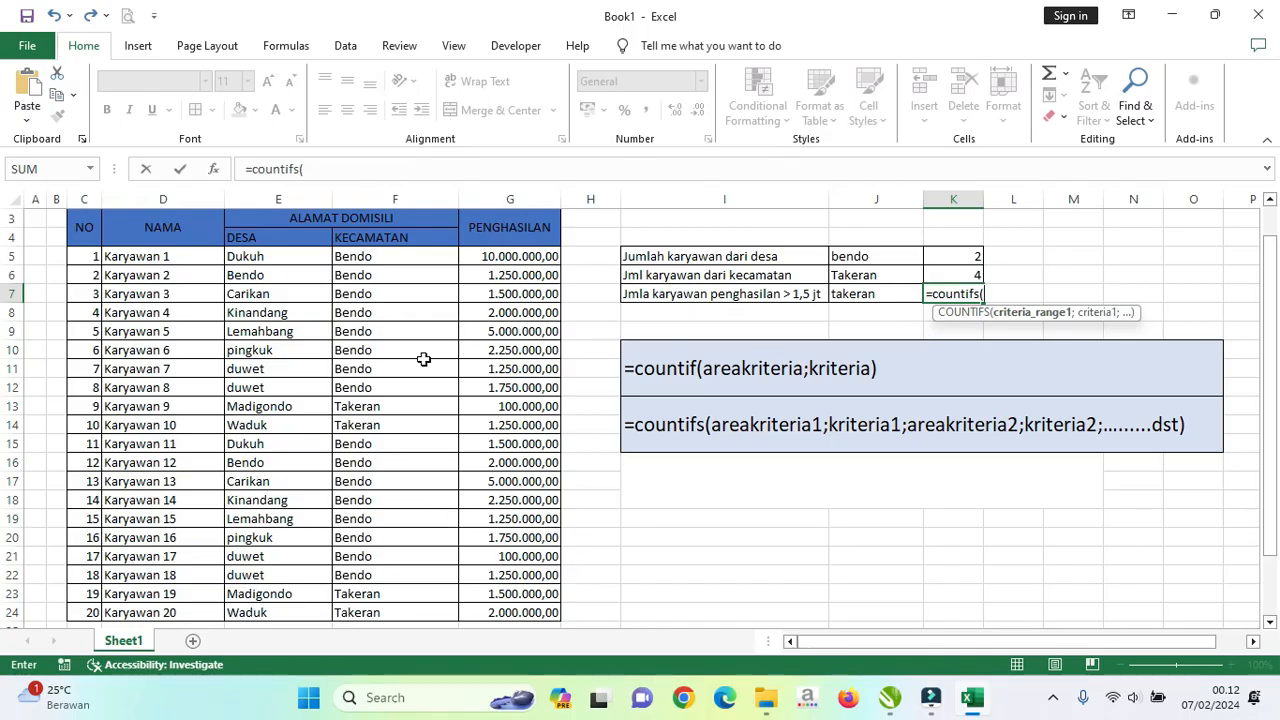
pyautogui.moveTo(406, 258); pyautogui.dragTo(411, 615)
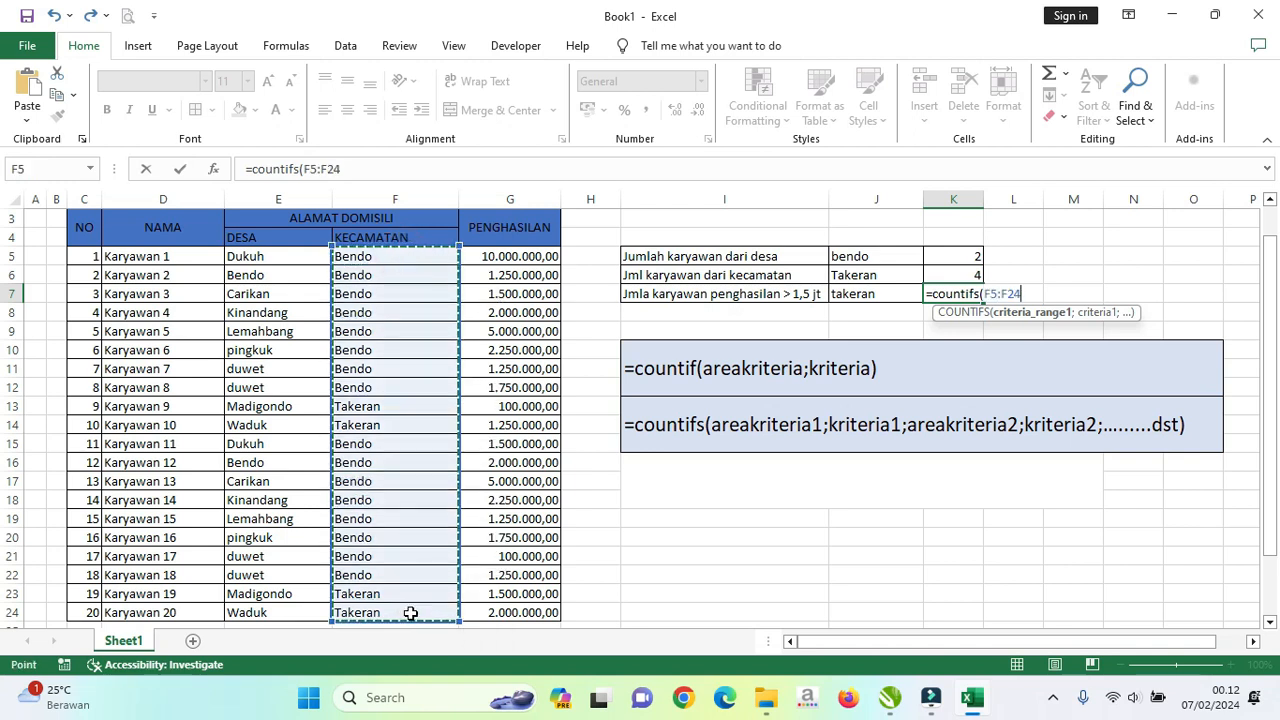
pyautogui.write(';')
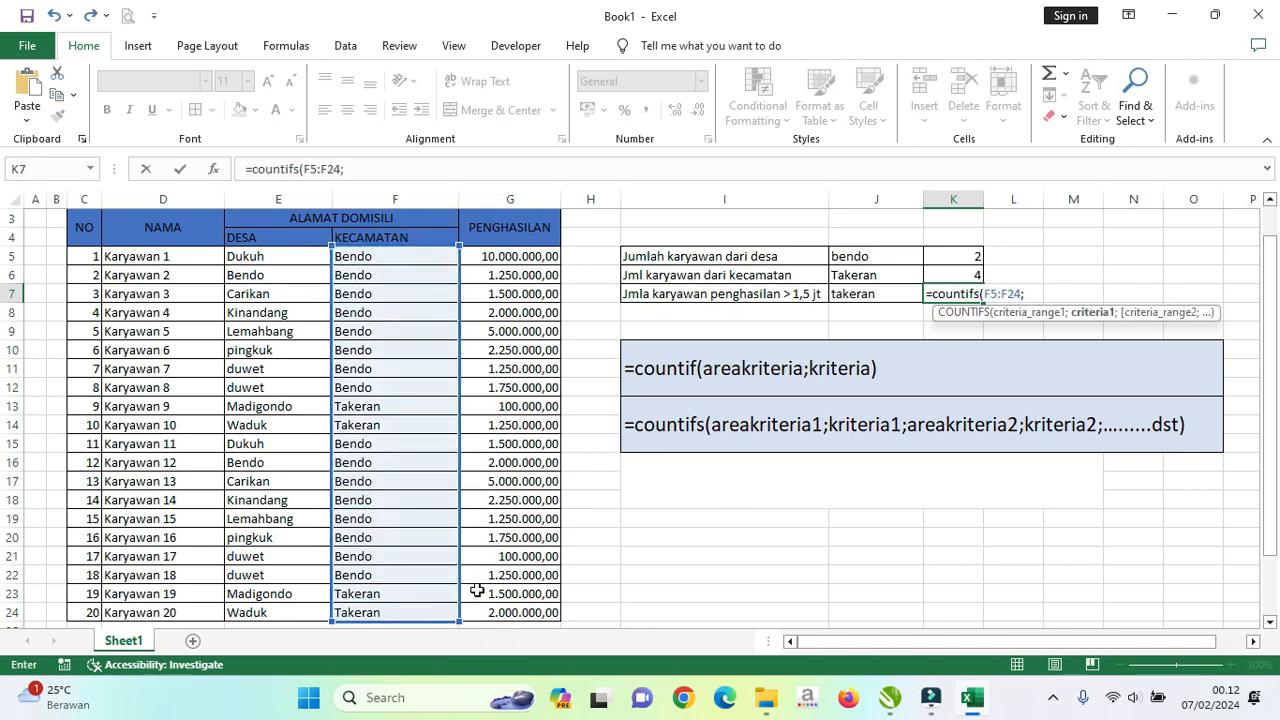
pyautogui.click(876, 293)
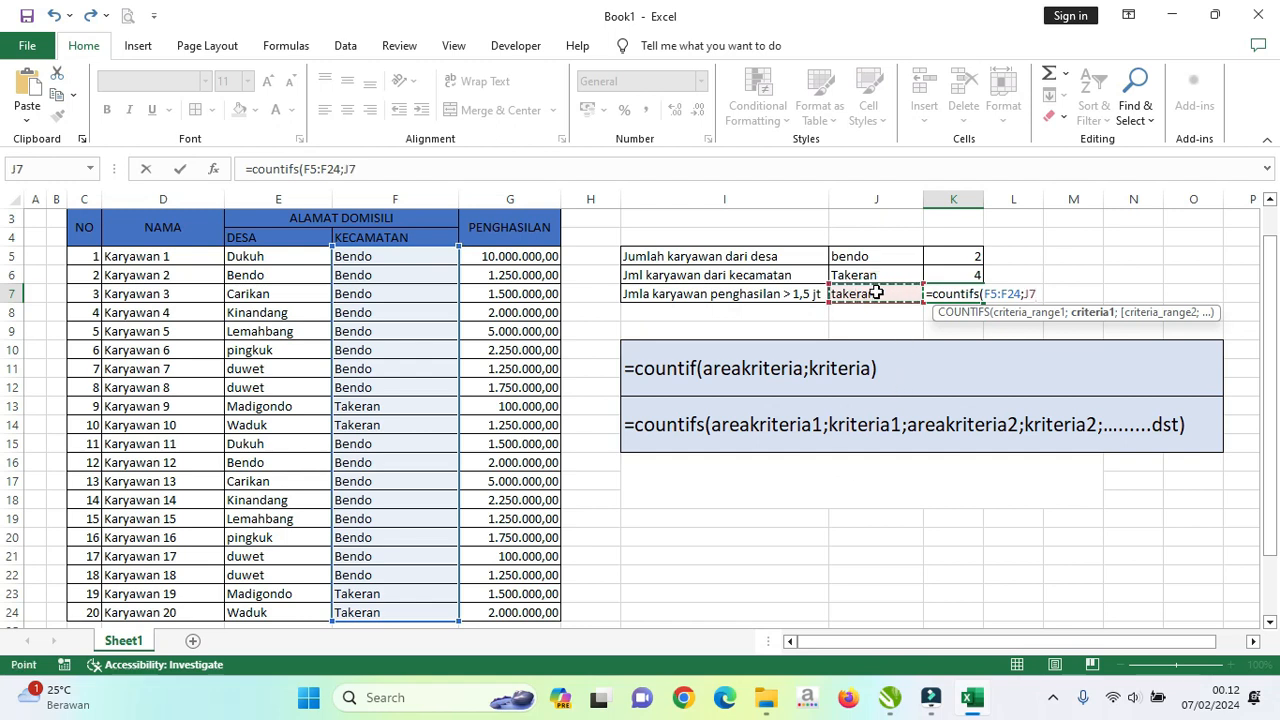
pyautogui.write(';')
# Complete K7's COUNTIFS formula with the Penghasilan range G5:G24 and the criterion ">1500000" as the second pair
pyautogui.moveTo(518, 262); pyautogui.dragTo(538, 622)
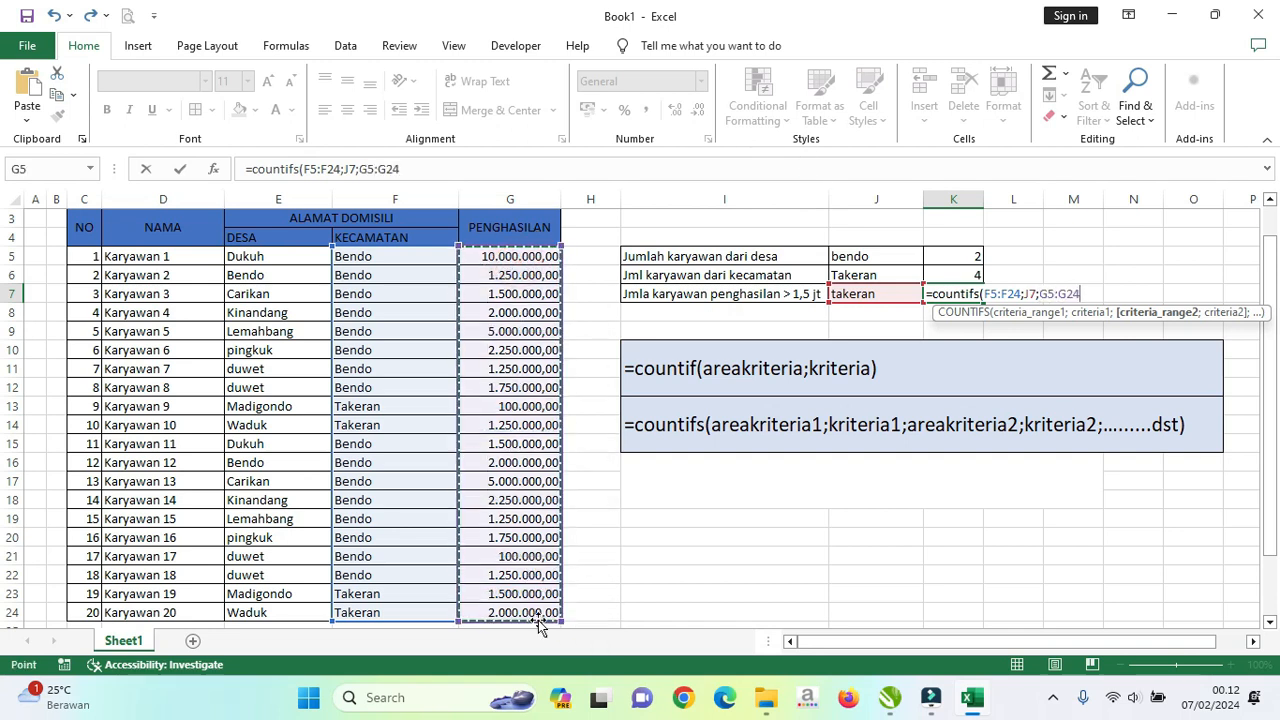
pyautogui.write(';"')
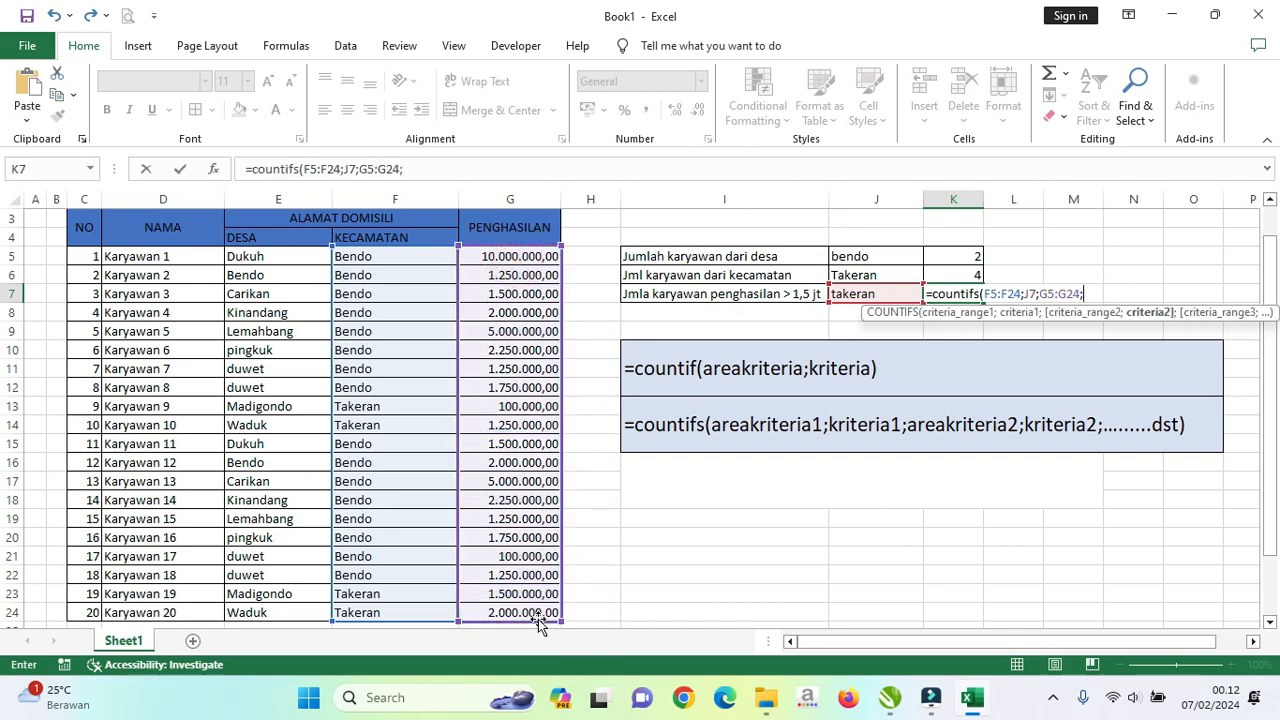
pyautogui.write('.')
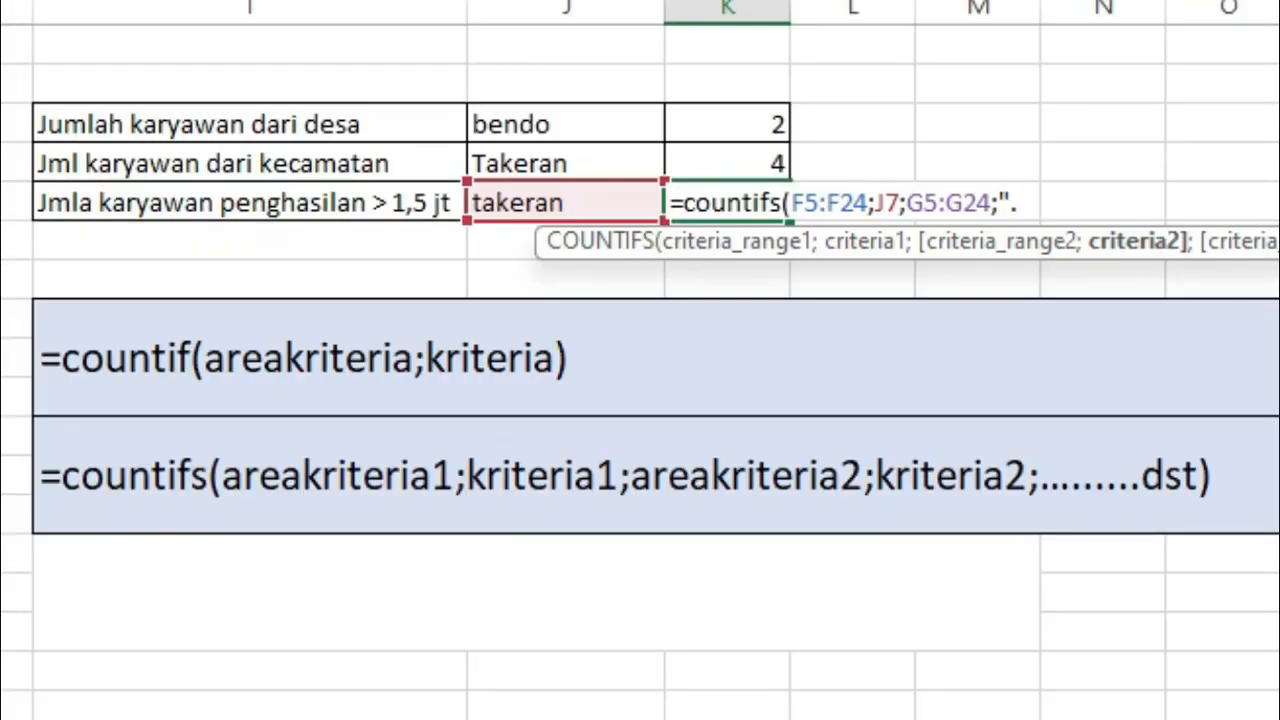
pyautogui.press('BackSpace')
pyautogui.write('>150')
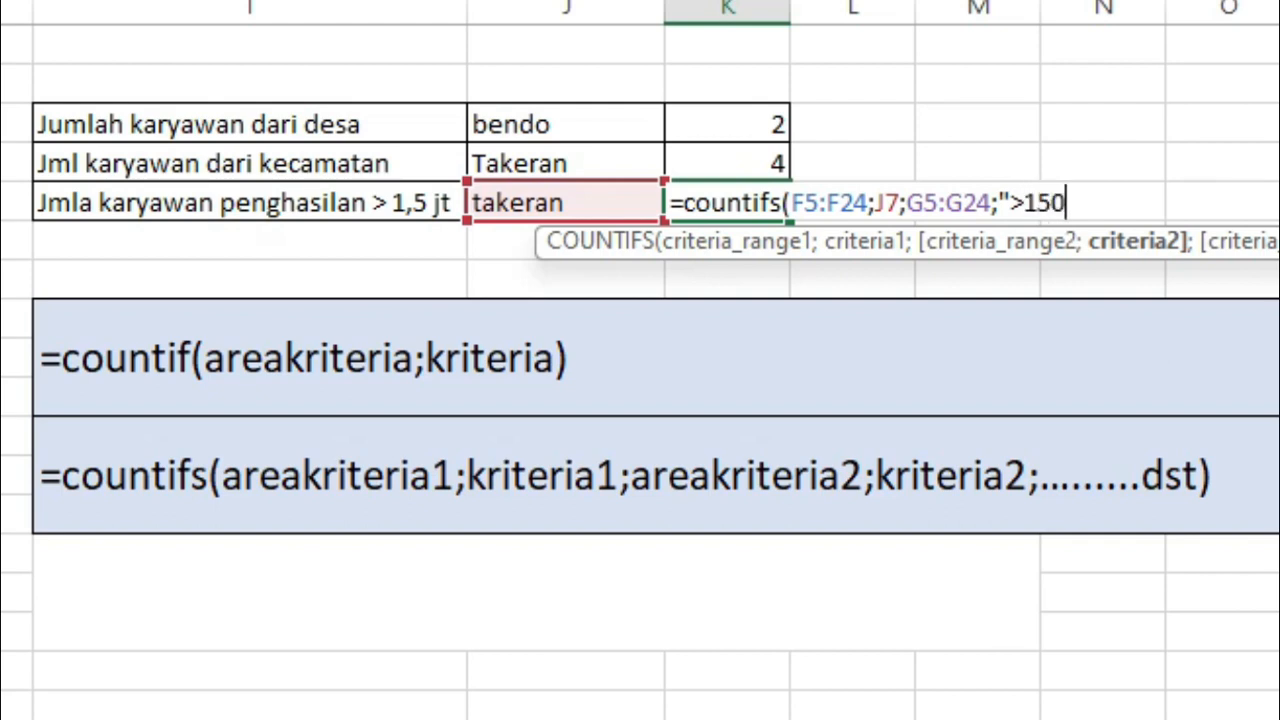
pyautogui.write('0000')
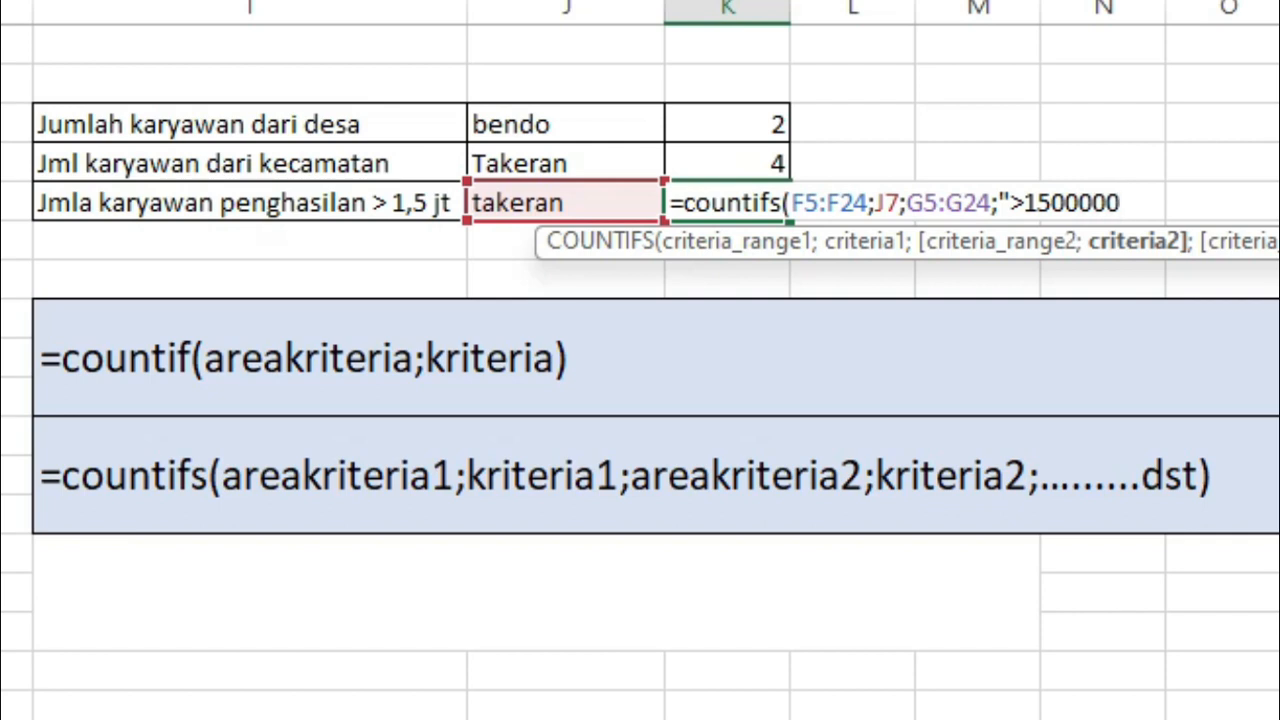
pyautogui.write(')')
pyautogui.press('Return')
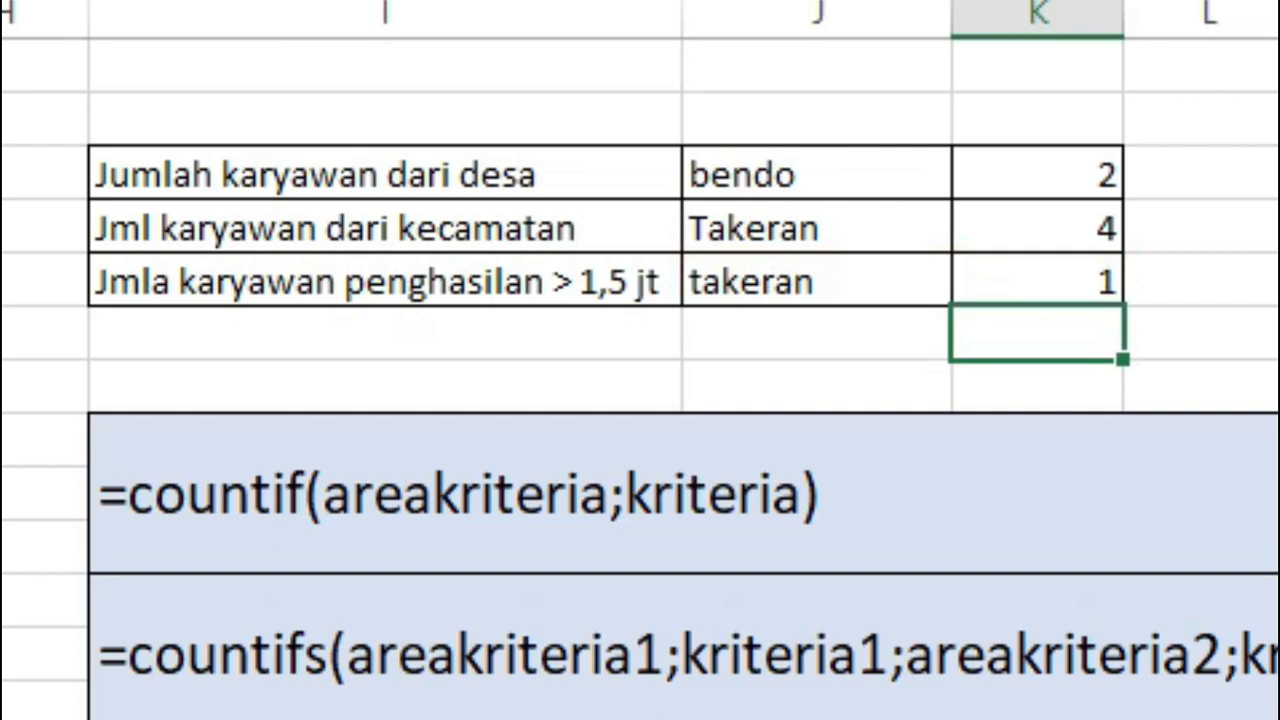
# Check the incomes of the Takeran employees against K7's count and inspect the Kecamatan and Penghasilan ranges used in its COUNTIFS formula
pyautogui.click(1074, 280)
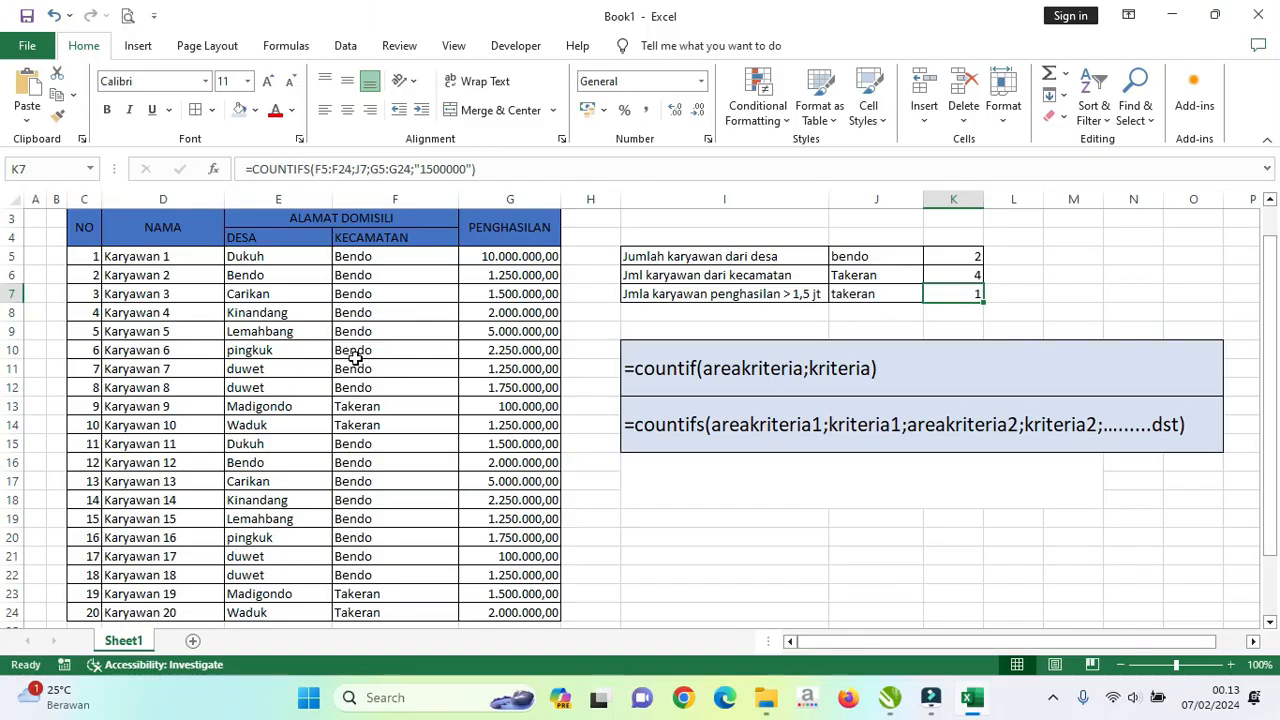
pyautogui.click(392, 408)
pyautogui.moveTo(401, 415); pyautogui.dragTo(403, 417)
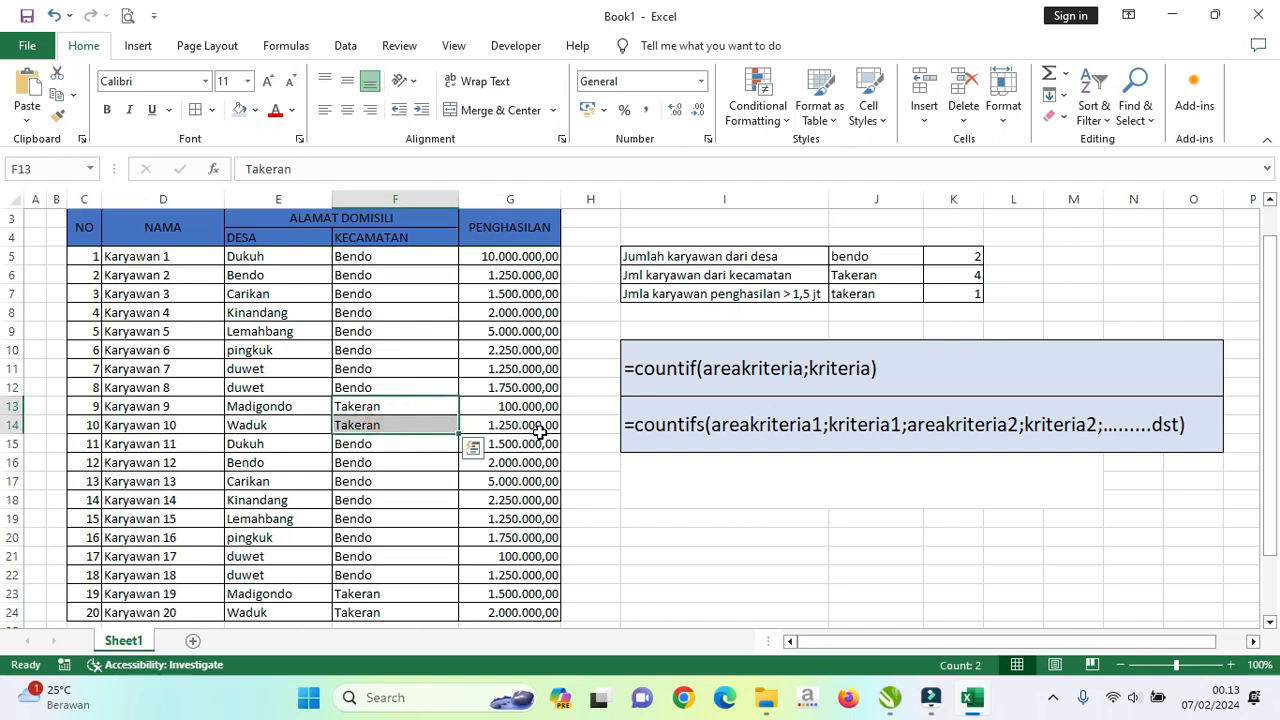
pyautogui.click(519, 613)
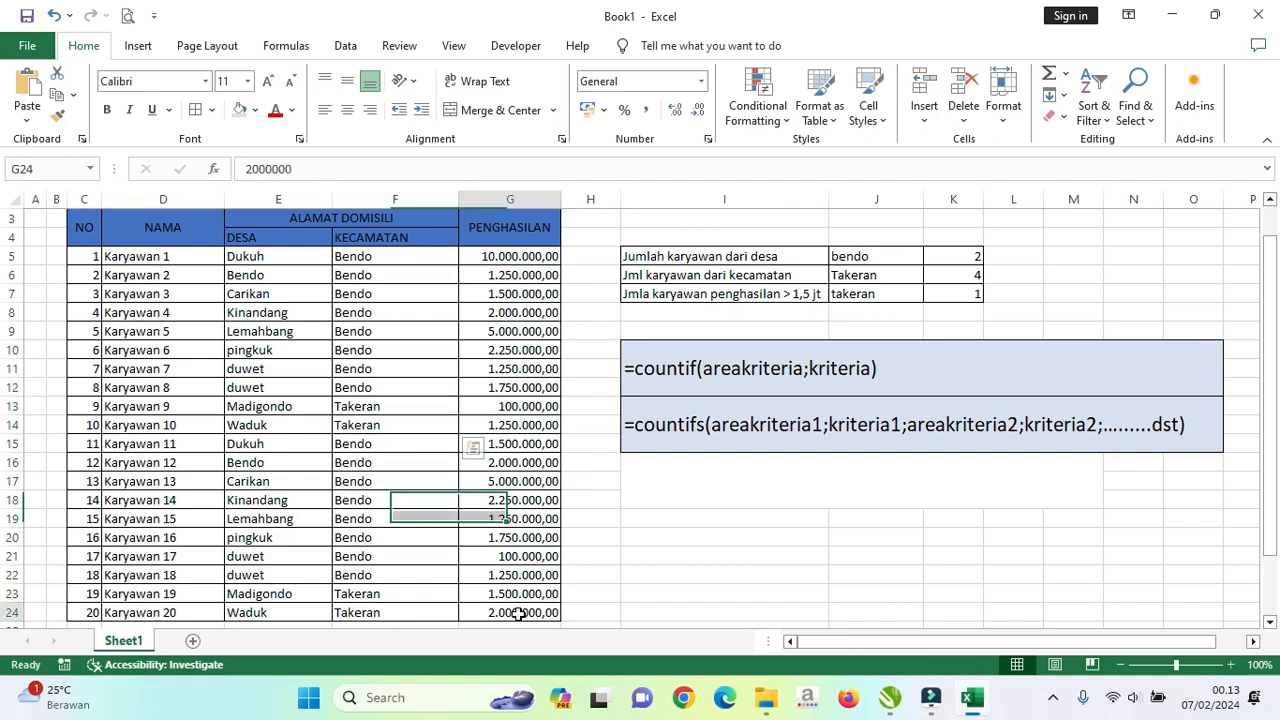
pyautogui.click(893, 294)
pyautogui.click(946, 288)
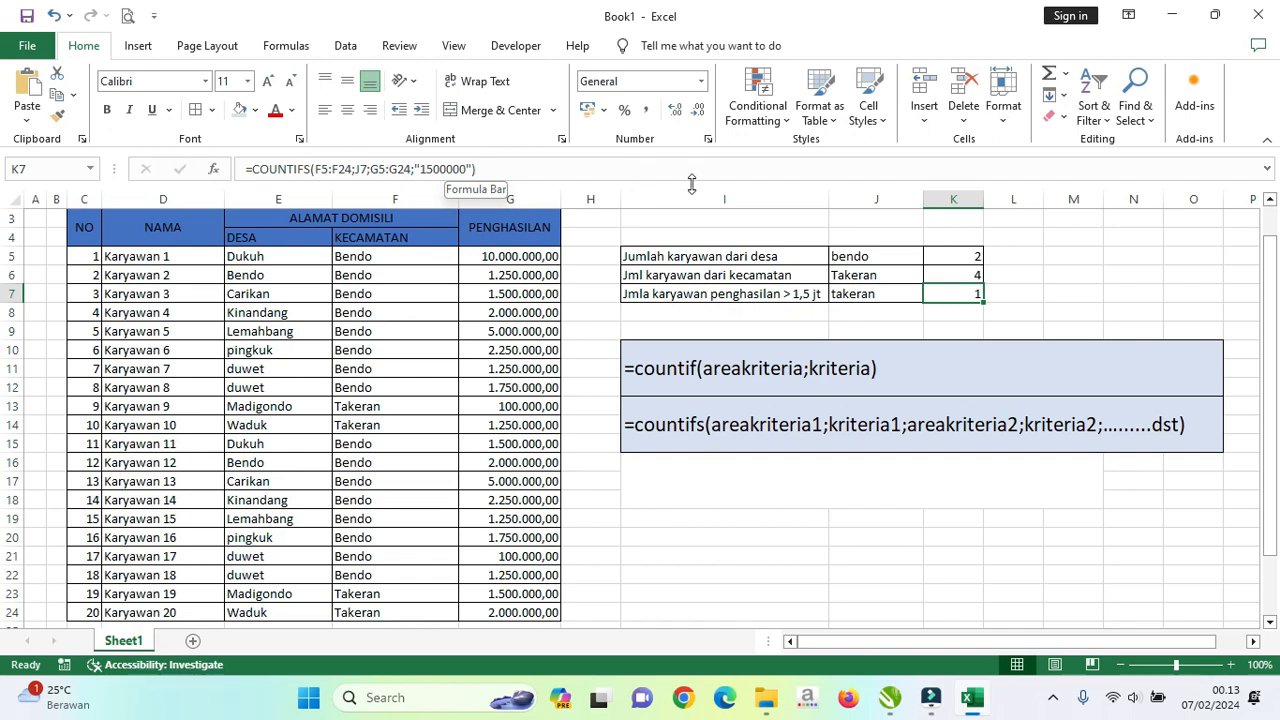
pyautogui.moveTo(382, 262); pyautogui.dragTo(424, 614)
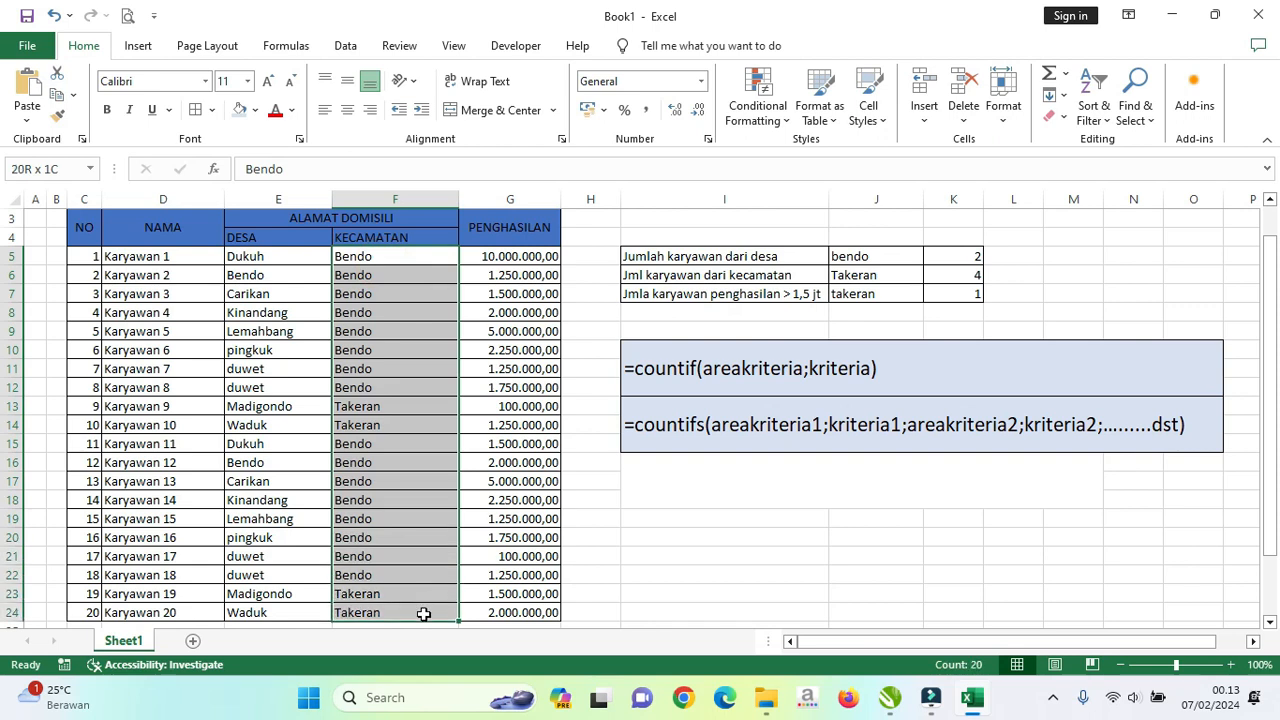
pyautogui.moveTo(536, 258); pyautogui.dragTo(538, 612)
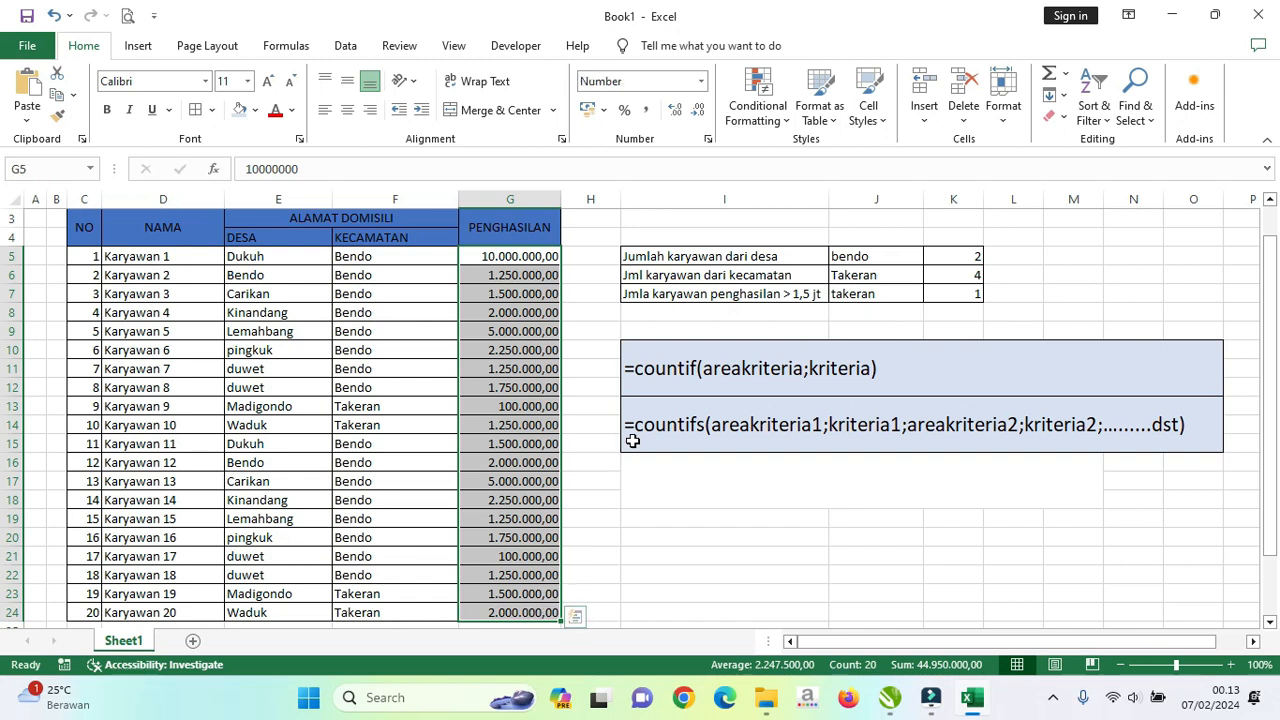